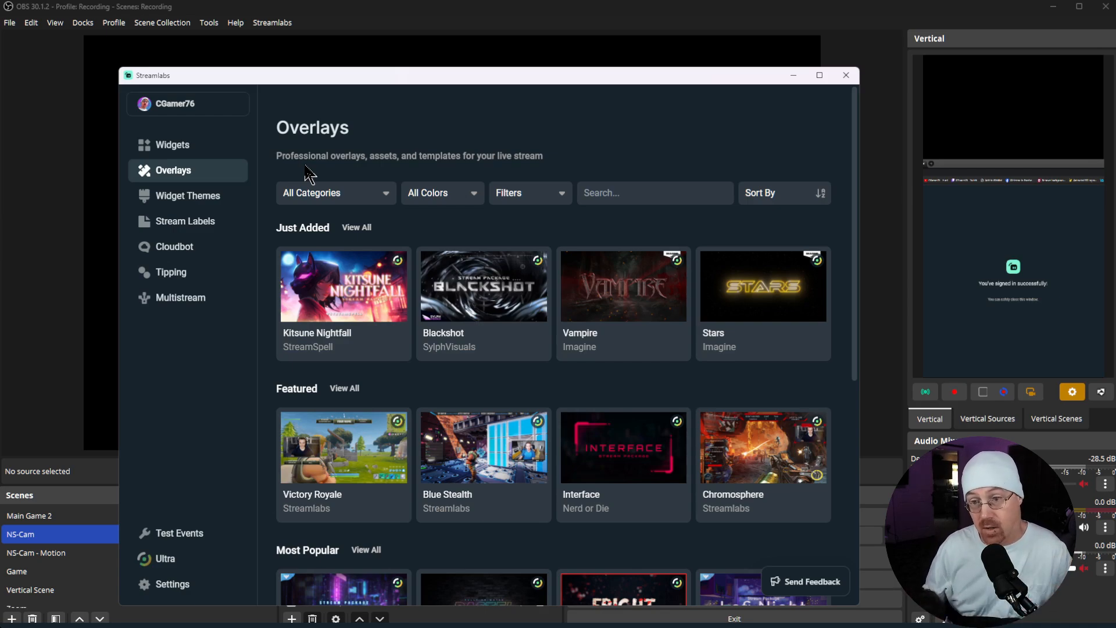
# Step: Look through the featured and general stream widgets offered by the Streamlabs plugin
pyautogui.click(192, 154)
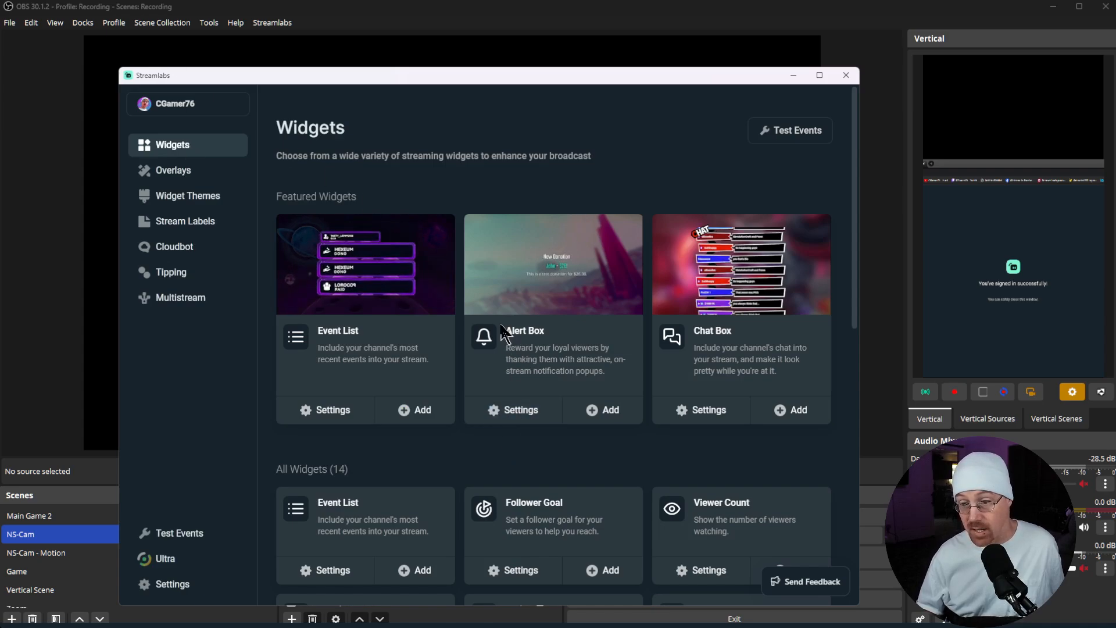
pyautogui.scroll(-2, 502, 343)
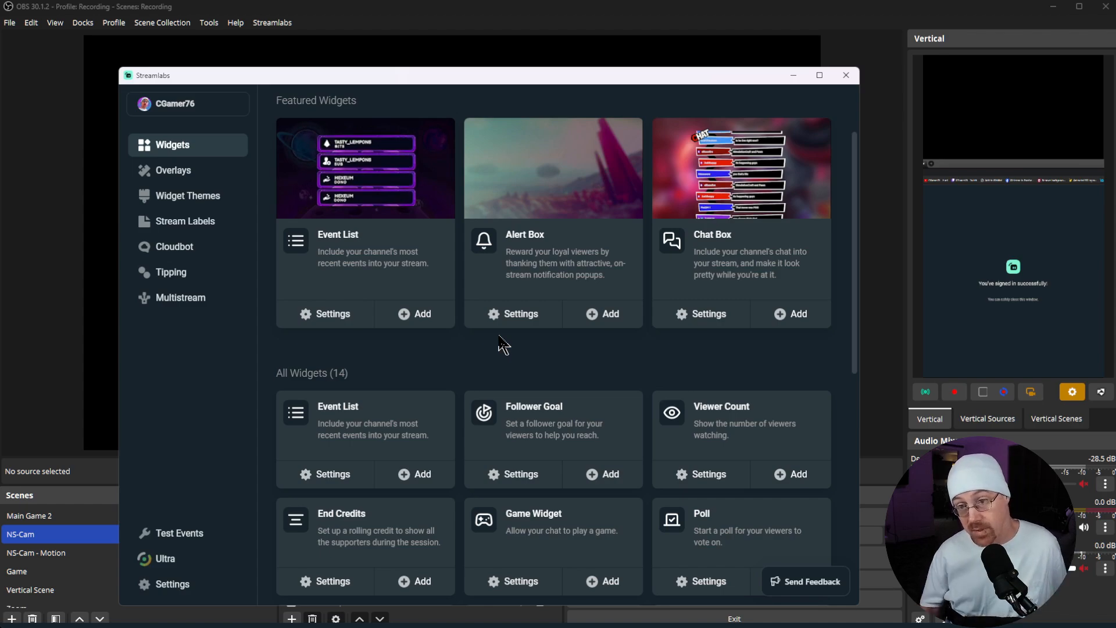
# Step: Filter the overlay library to show only free and animated overlays
pyautogui.click(180, 174)
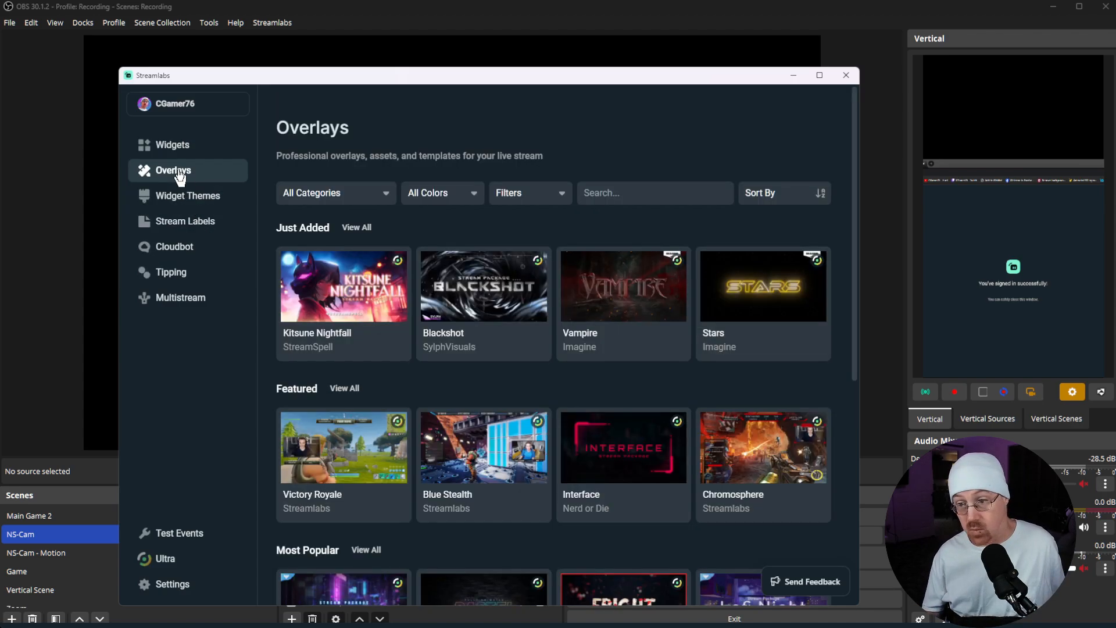
pyautogui.click(562, 200)
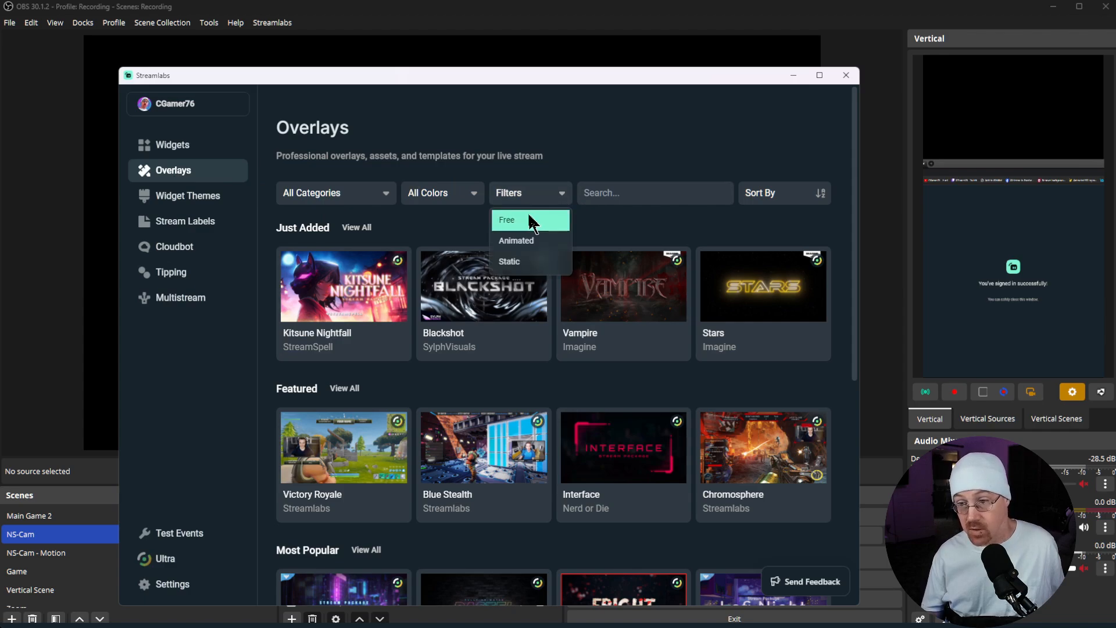
pyautogui.click(533, 222)
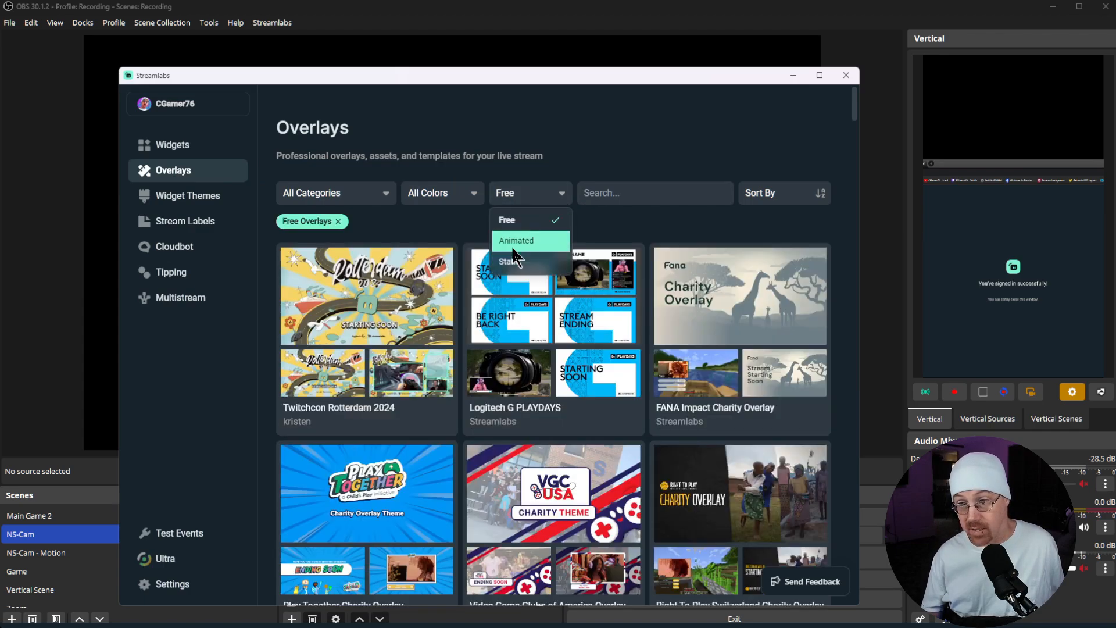
pyautogui.click(514, 250)
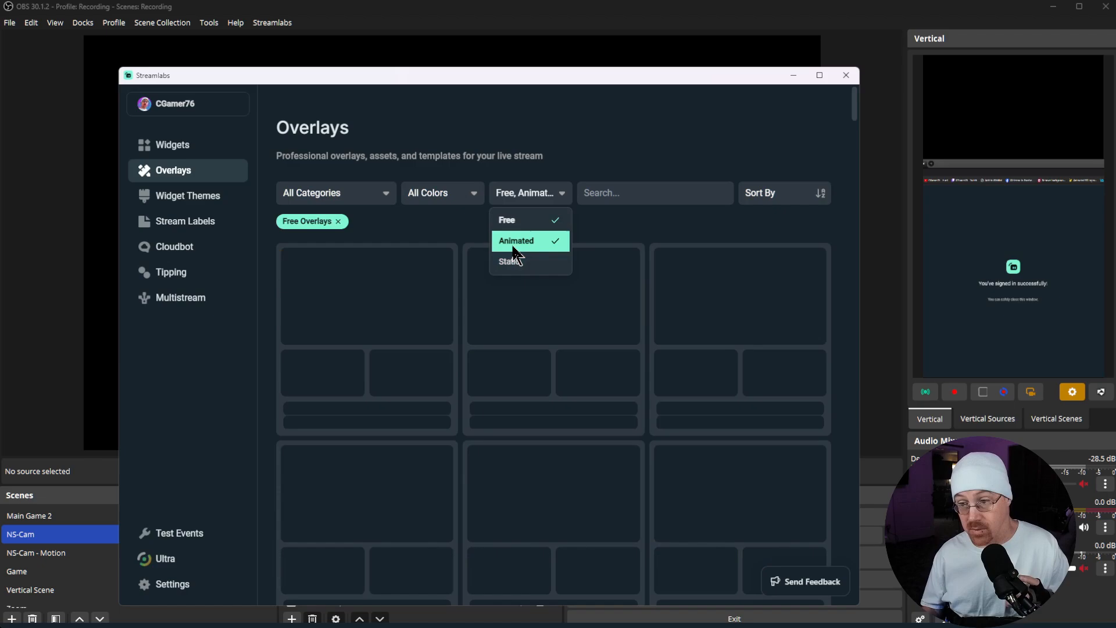
pyautogui.click(462, 238)
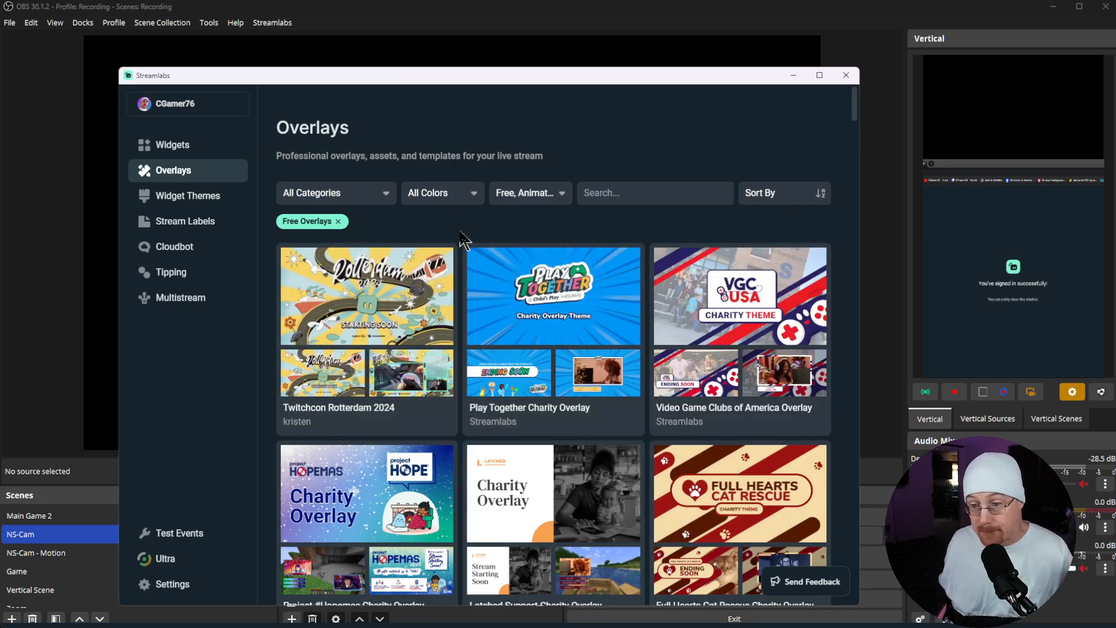
# Step: Browse the filtered overlay packages to find a suitable free animated design
pyautogui.scroll(-8, 464, 239)
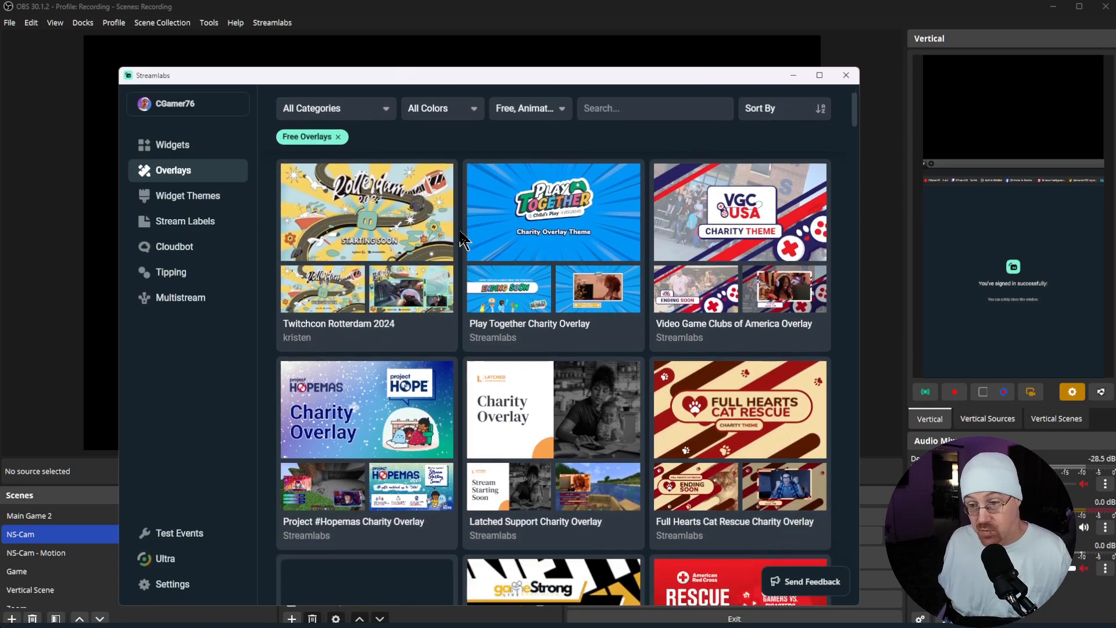
pyautogui.scroll(-15, 463, 238)
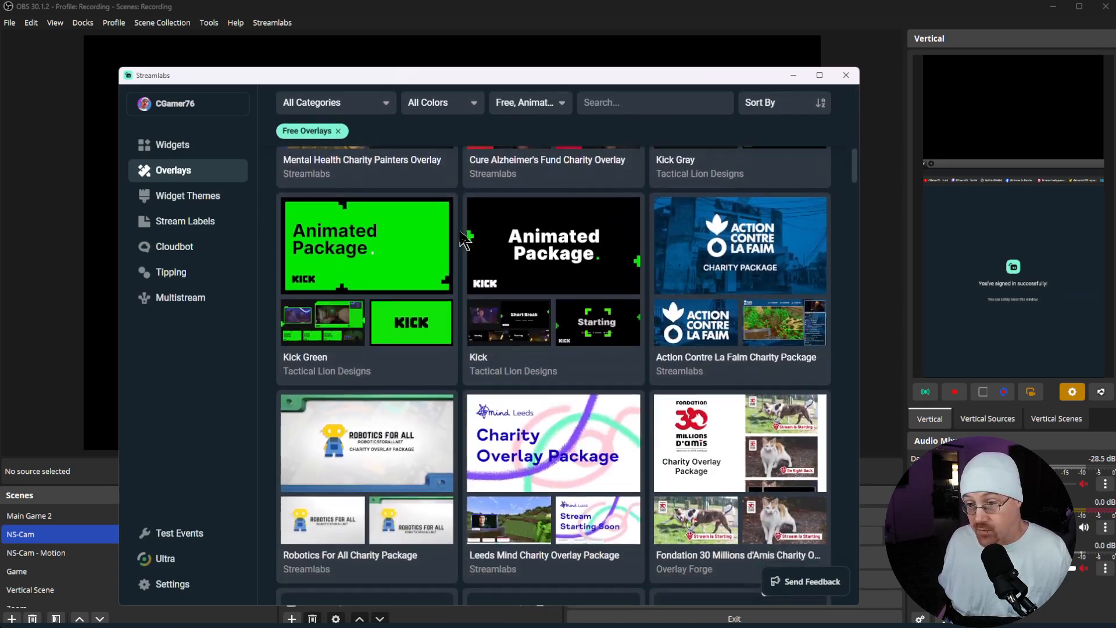
pyautogui.scroll(-15, 464, 239)
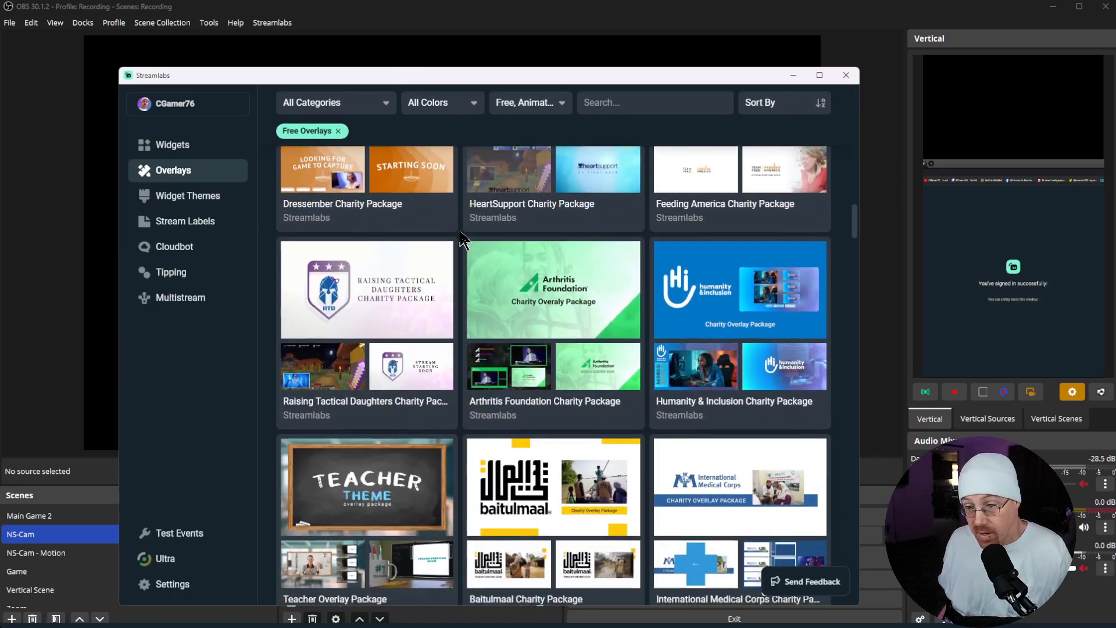
pyautogui.scroll(-15, 464, 238)
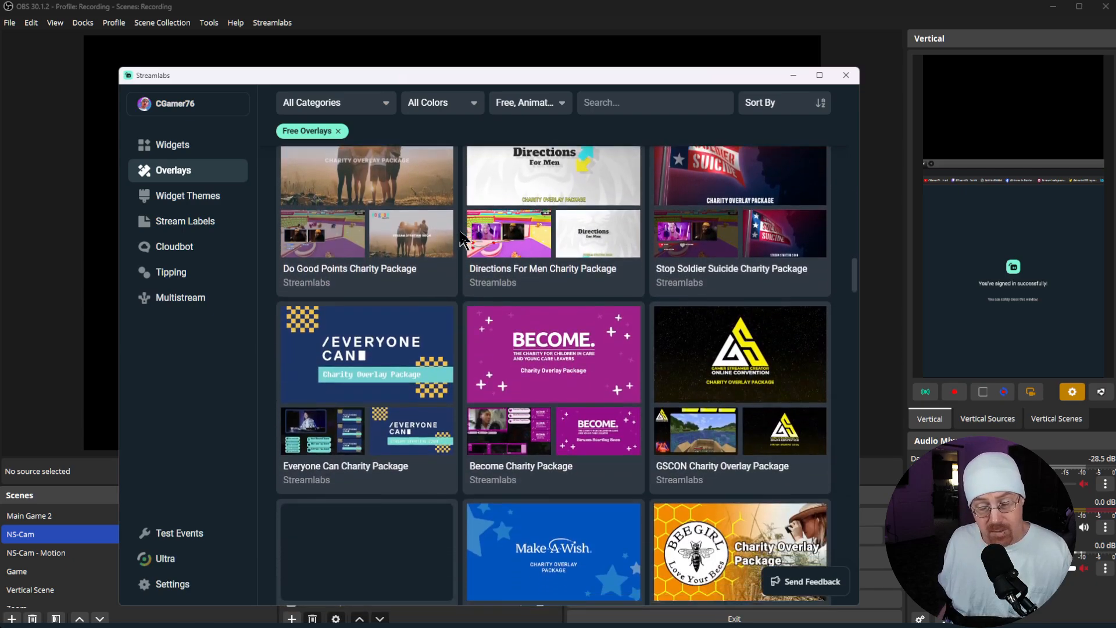
pyautogui.scroll(-4, 464, 238)
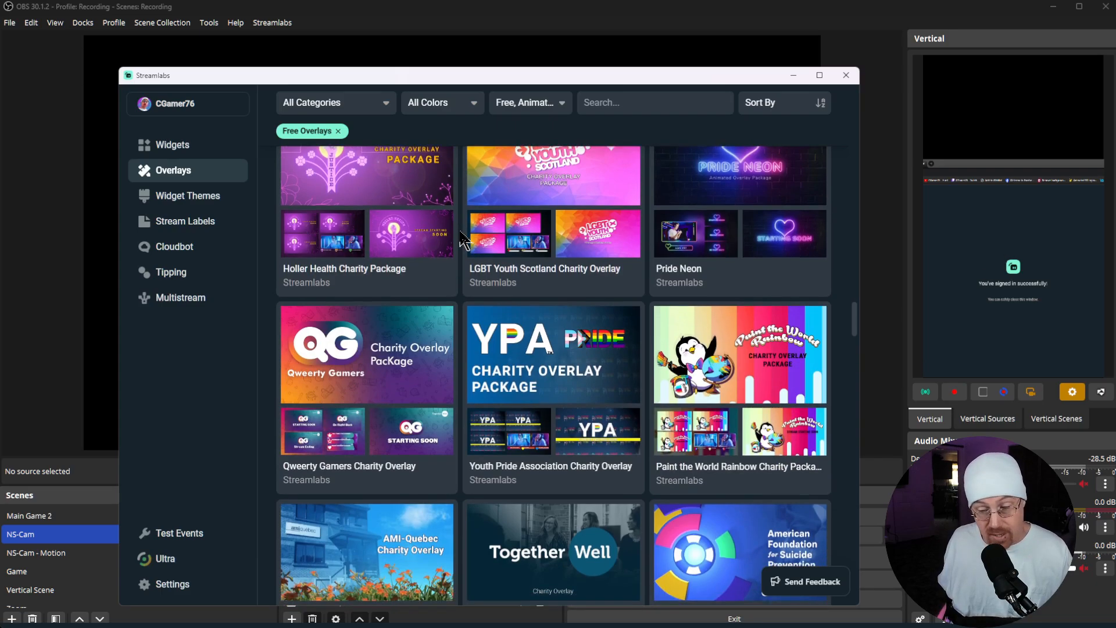
pyautogui.scroll(-9, 464, 238)
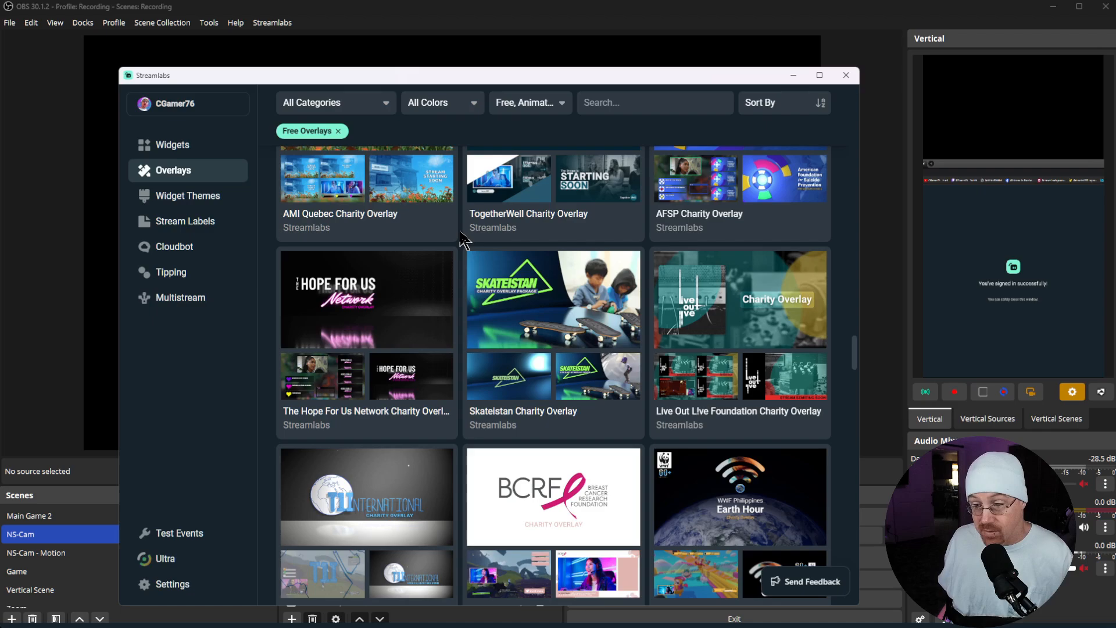
pyautogui.scroll(-12, 463, 238)
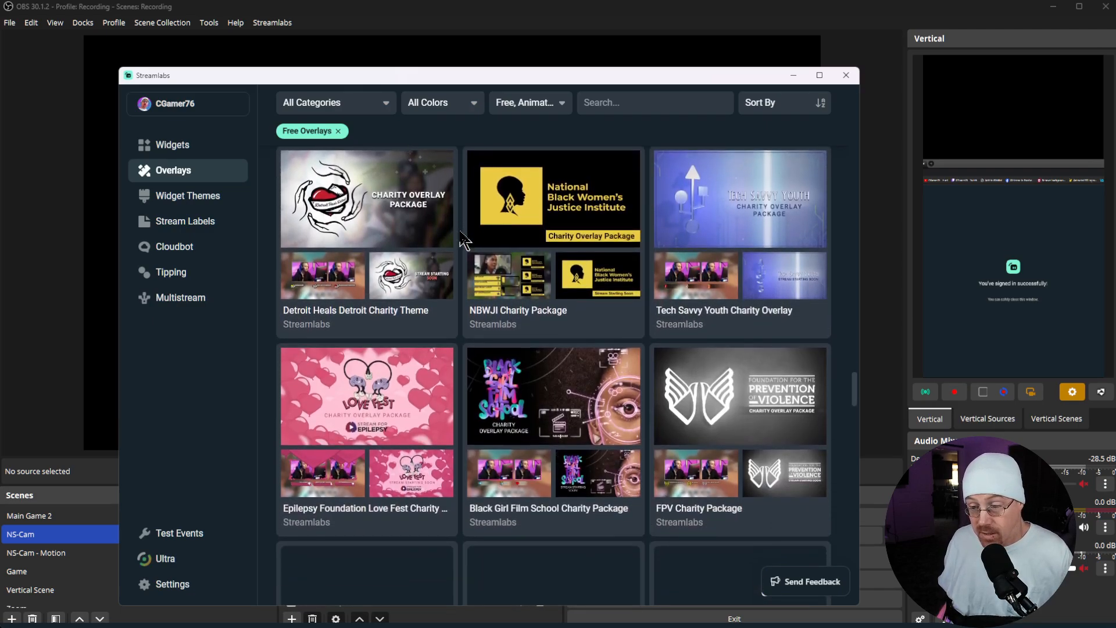
pyautogui.scroll(-12, 464, 239)
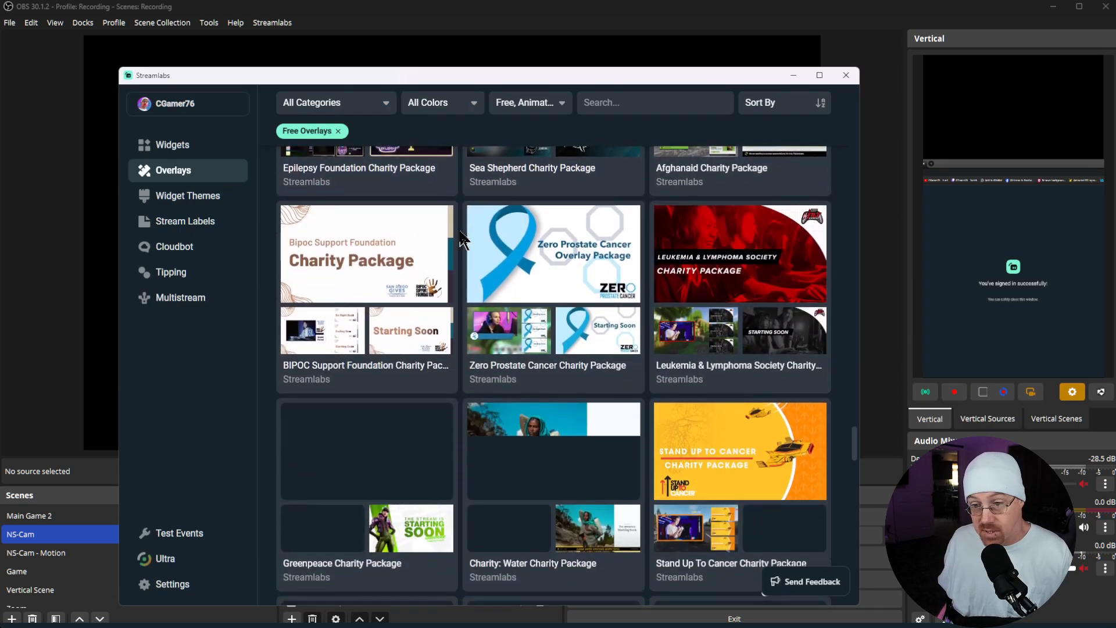
pyautogui.scroll(-4, 463, 238)
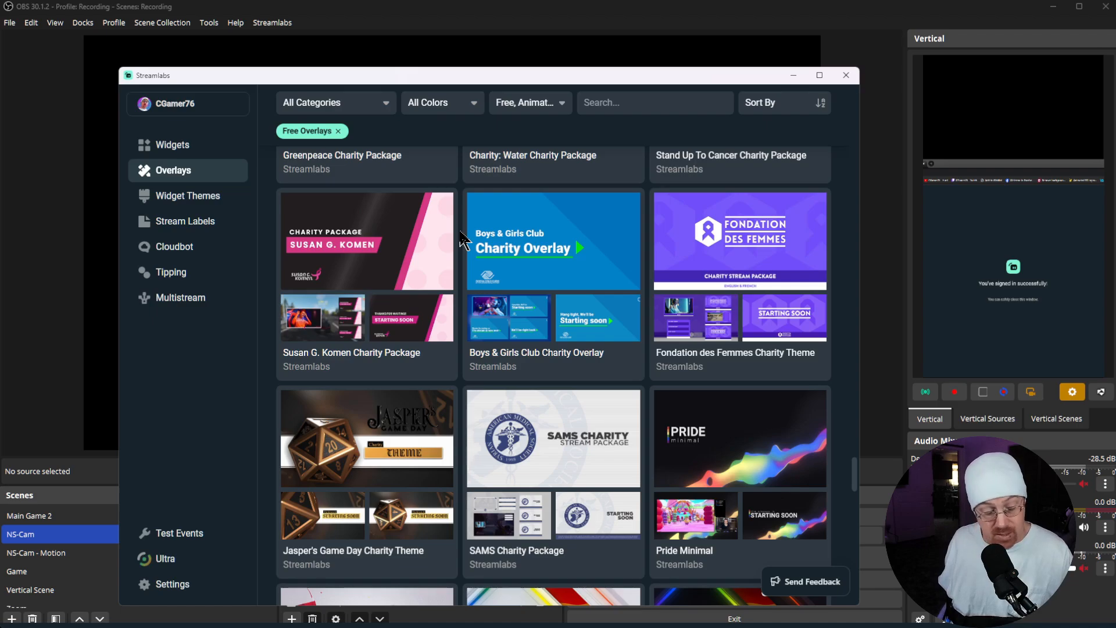
pyautogui.scroll(-20, 464, 239)
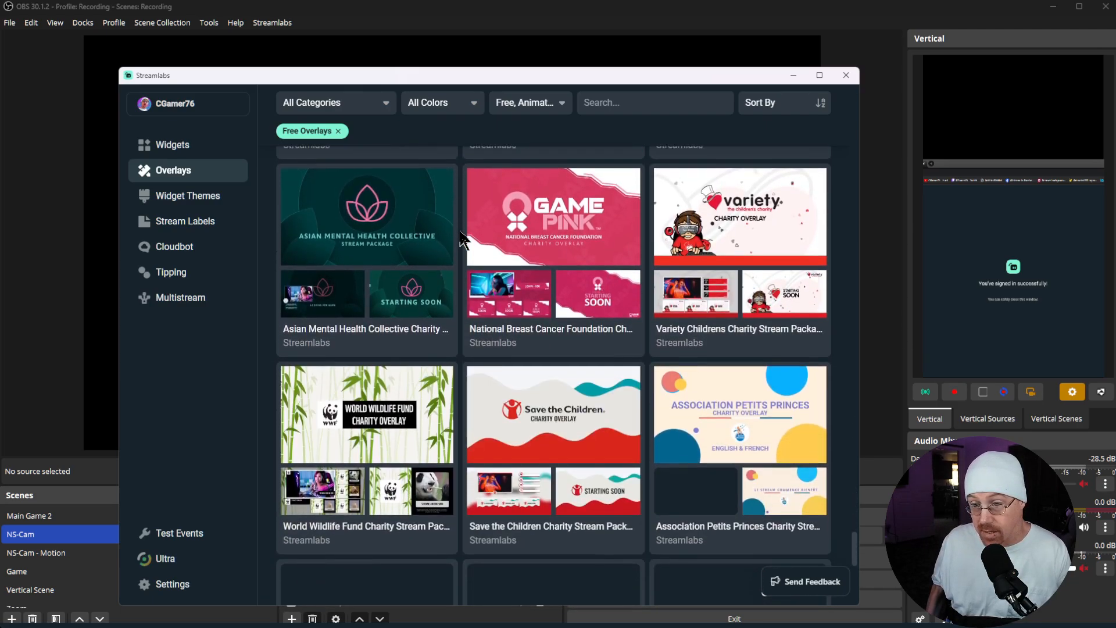
pyautogui.scroll(-15, 463, 238)
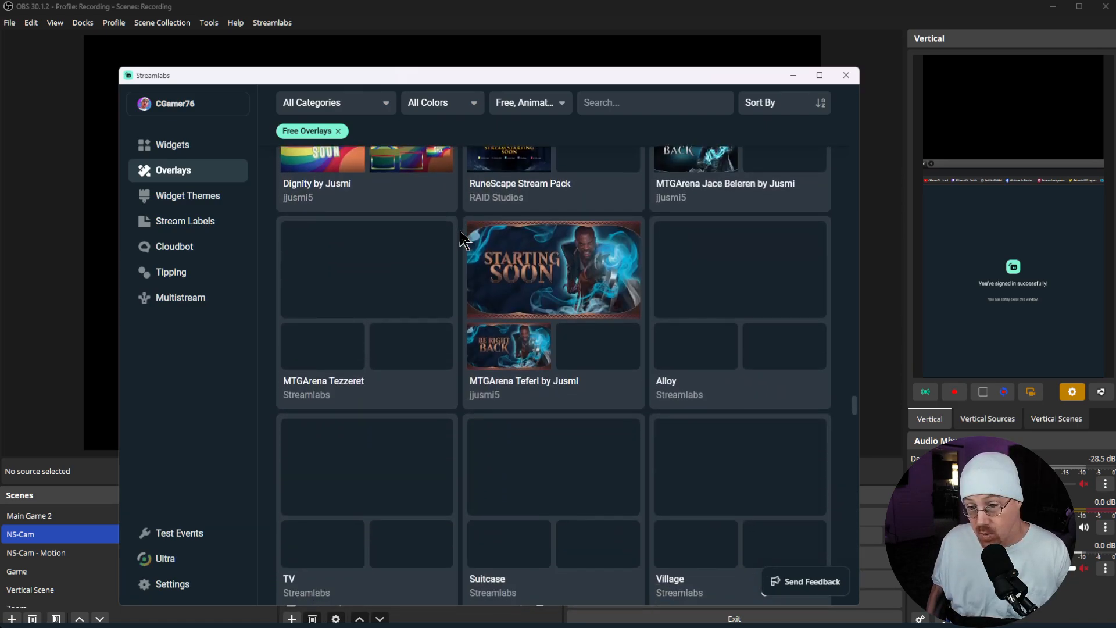
pyautogui.scroll(-5, 463, 238)
pyautogui.scroll(4, 463, 238)
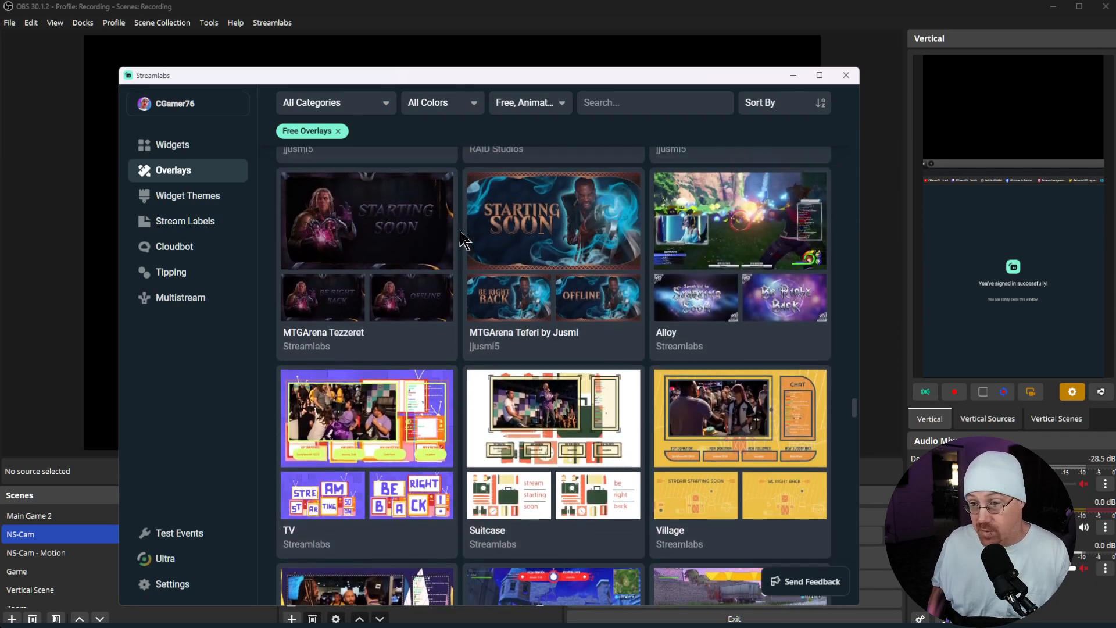
pyautogui.scroll(1, 464, 239)
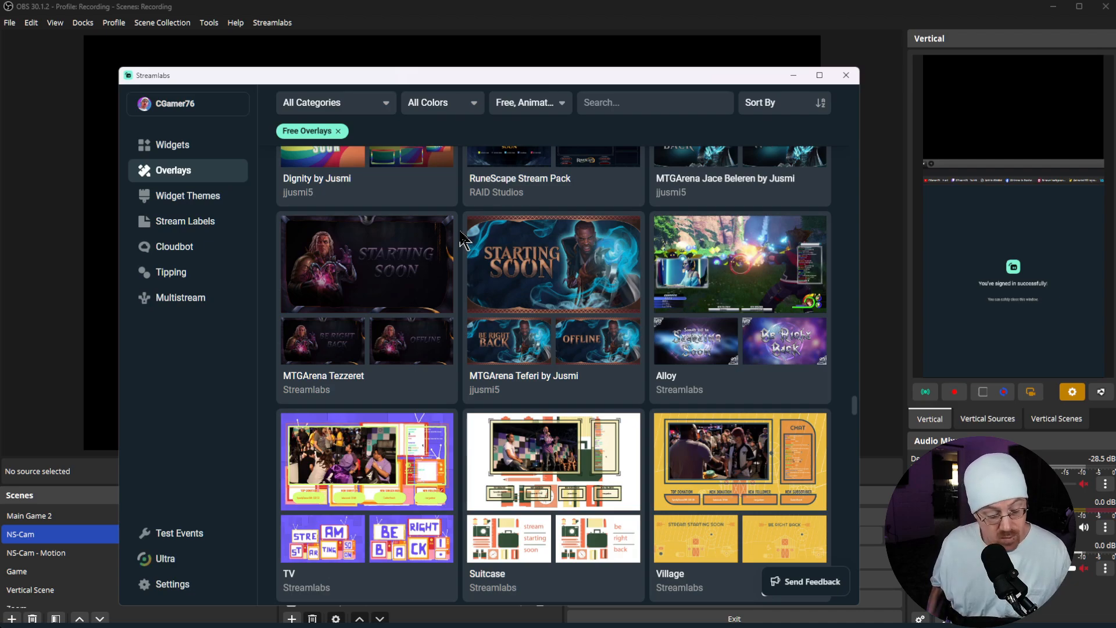
pyautogui.scroll(-8, 463, 238)
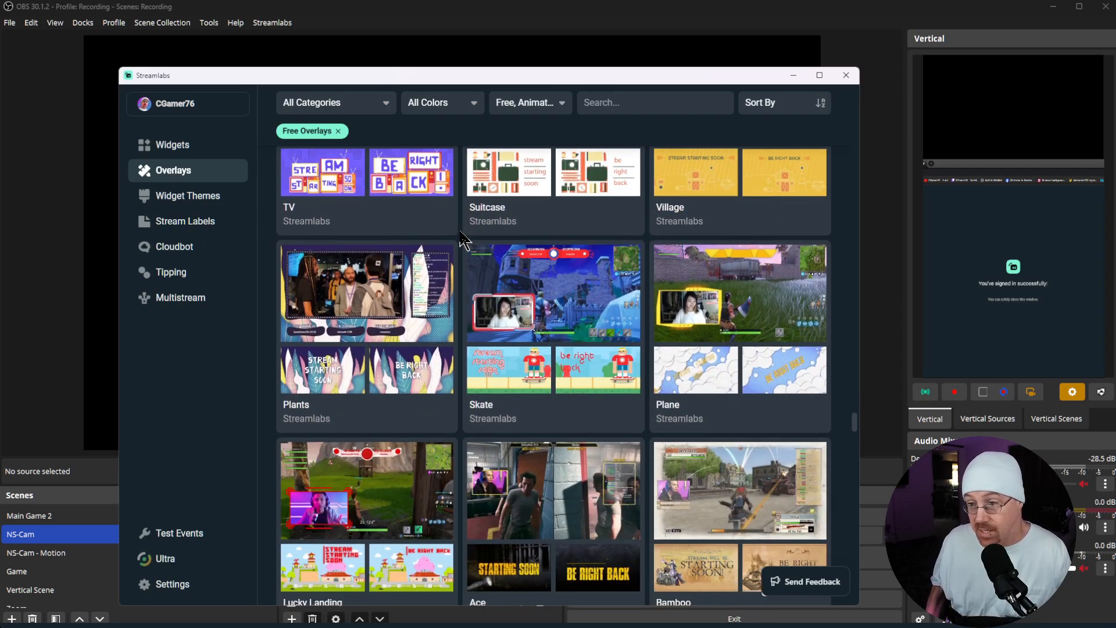
pyautogui.scroll(-6, 463, 238)
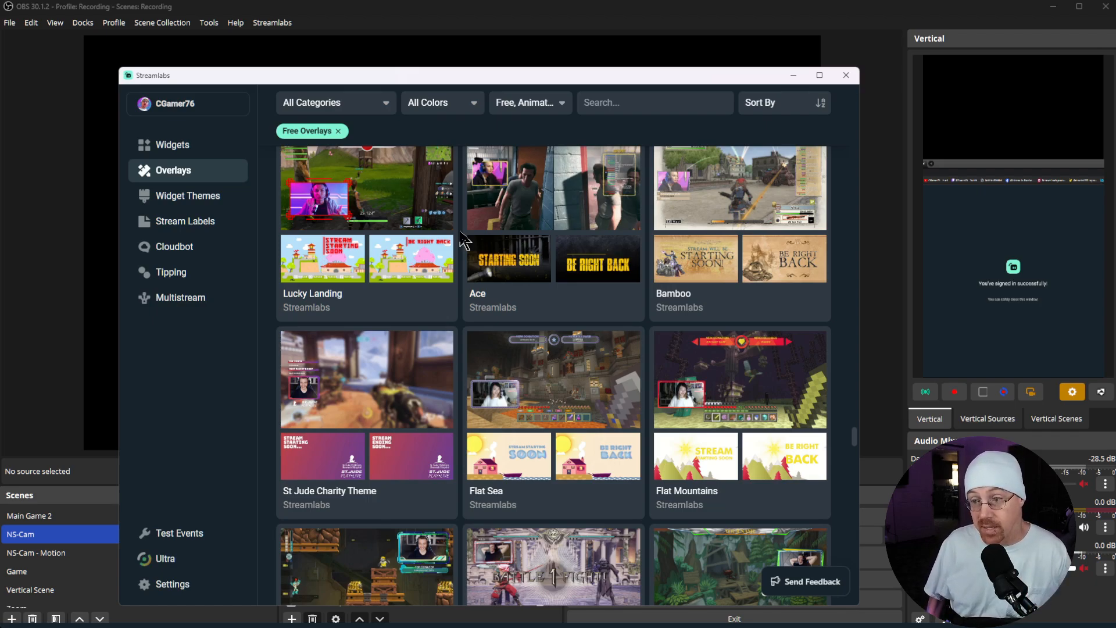
pyautogui.scroll(-5, 463, 240)
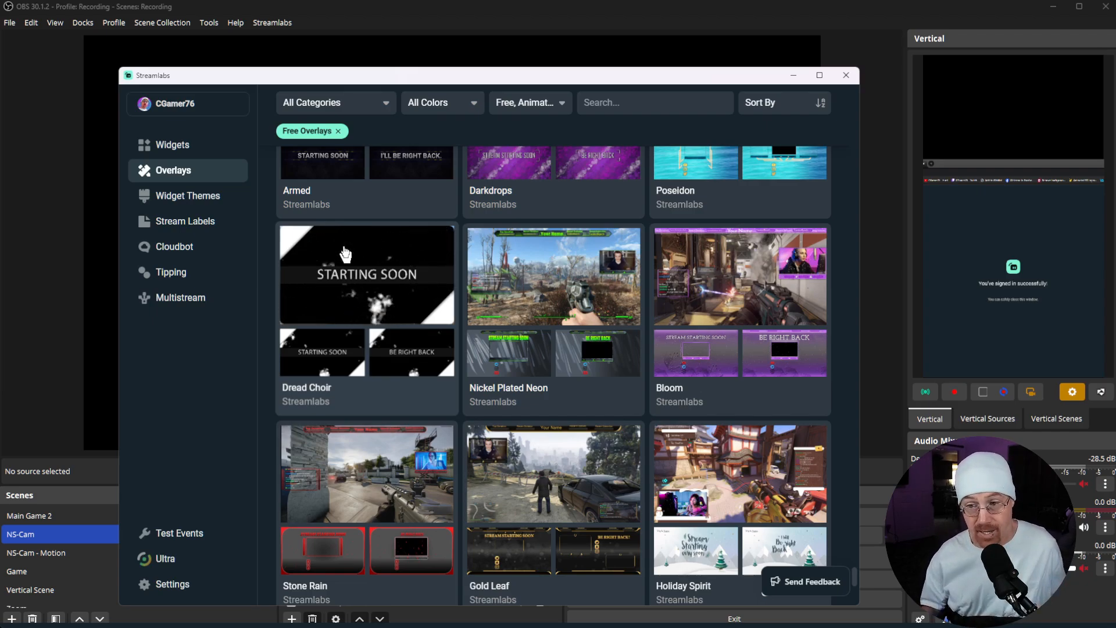
# Step: Open the Dread Choir overlay and preview its Starting Soon, Be Right Back and gameplay scenes
pyautogui.click(345, 254)
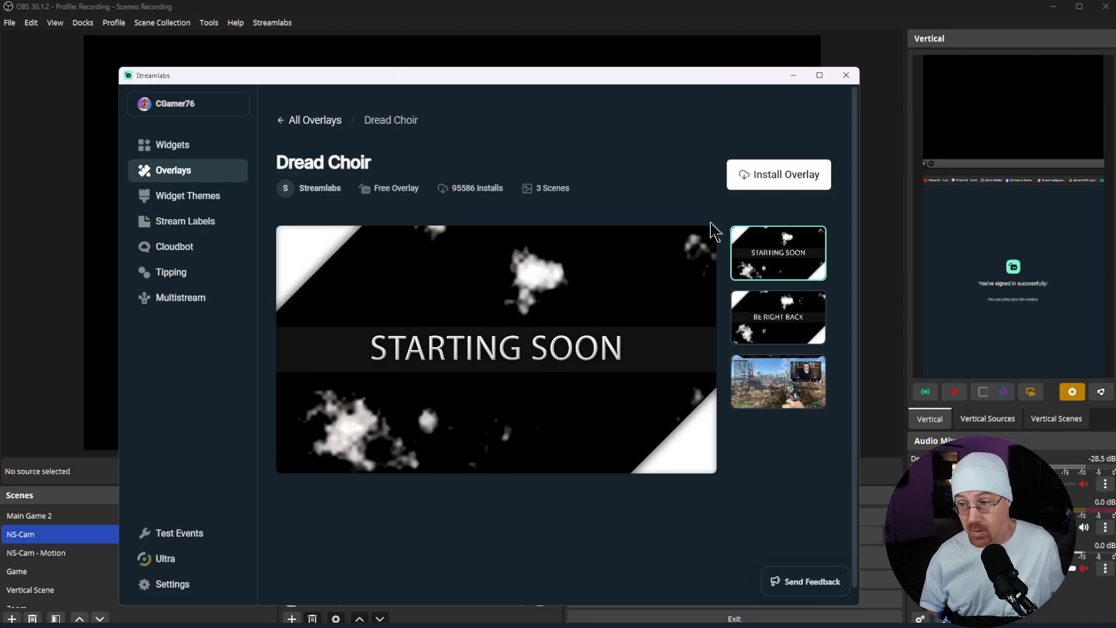
pyautogui.click(755, 309)
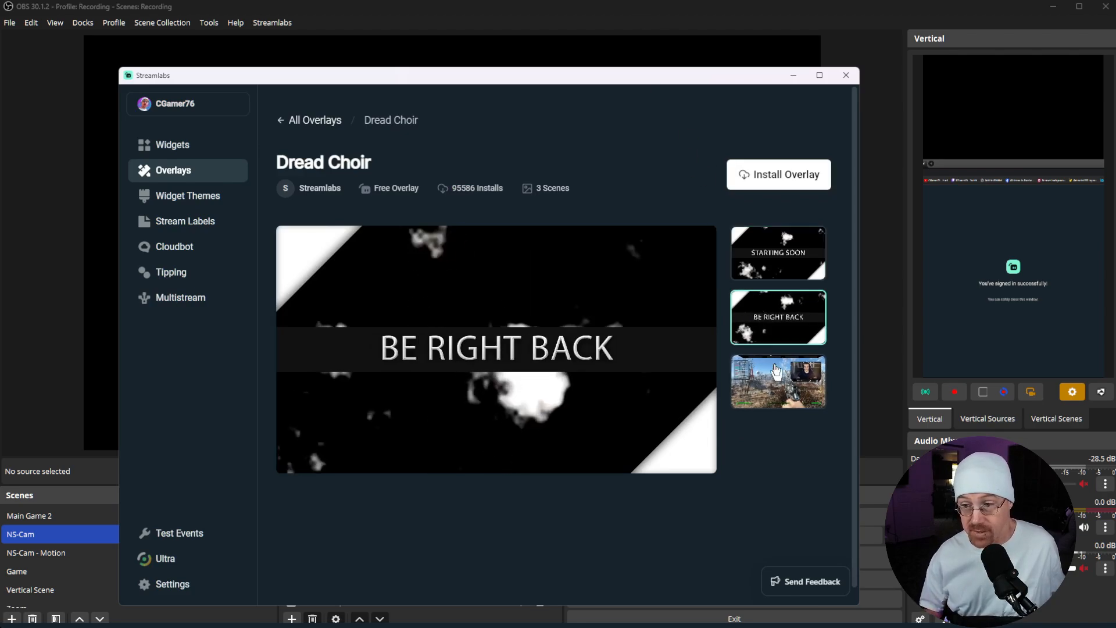
pyautogui.click(777, 372)
pyautogui.click(774, 256)
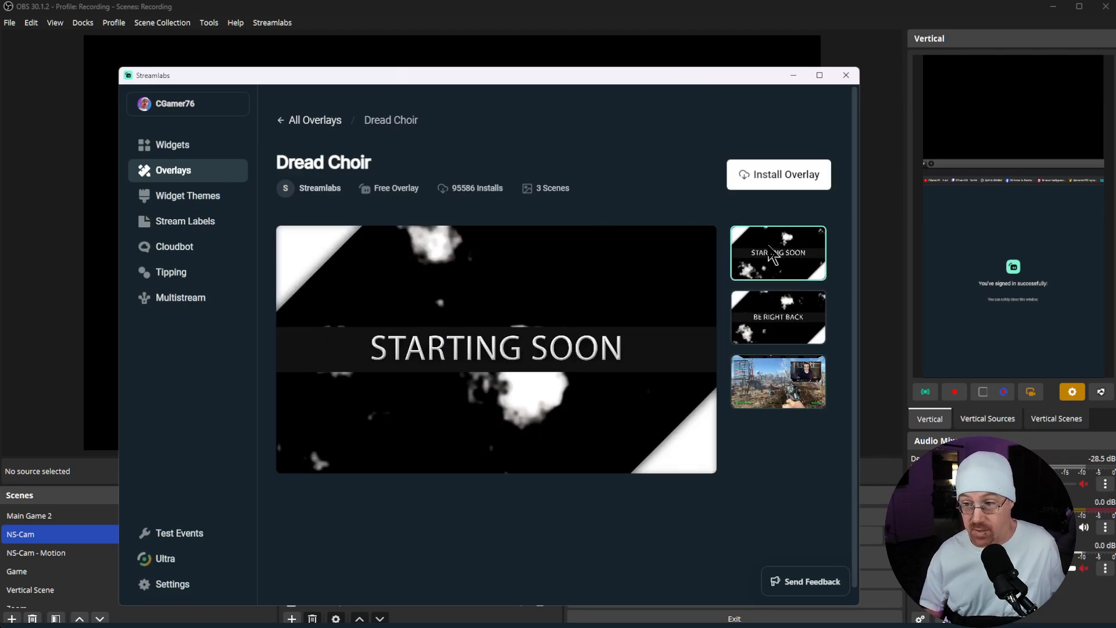
pyautogui.click(771, 318)
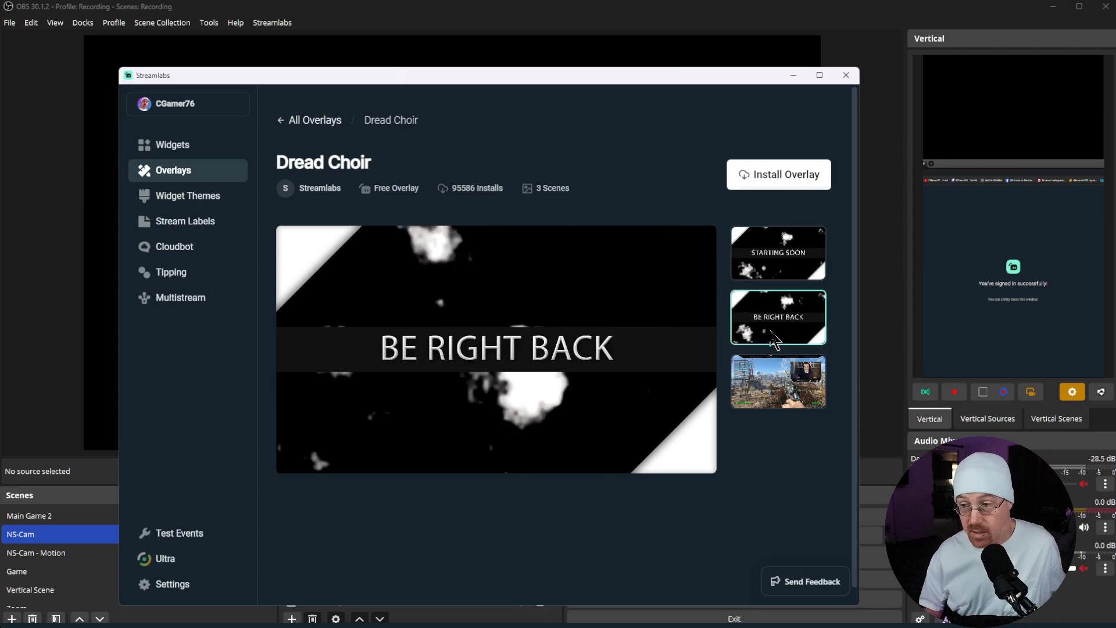
pyautogui.click(759, 398)
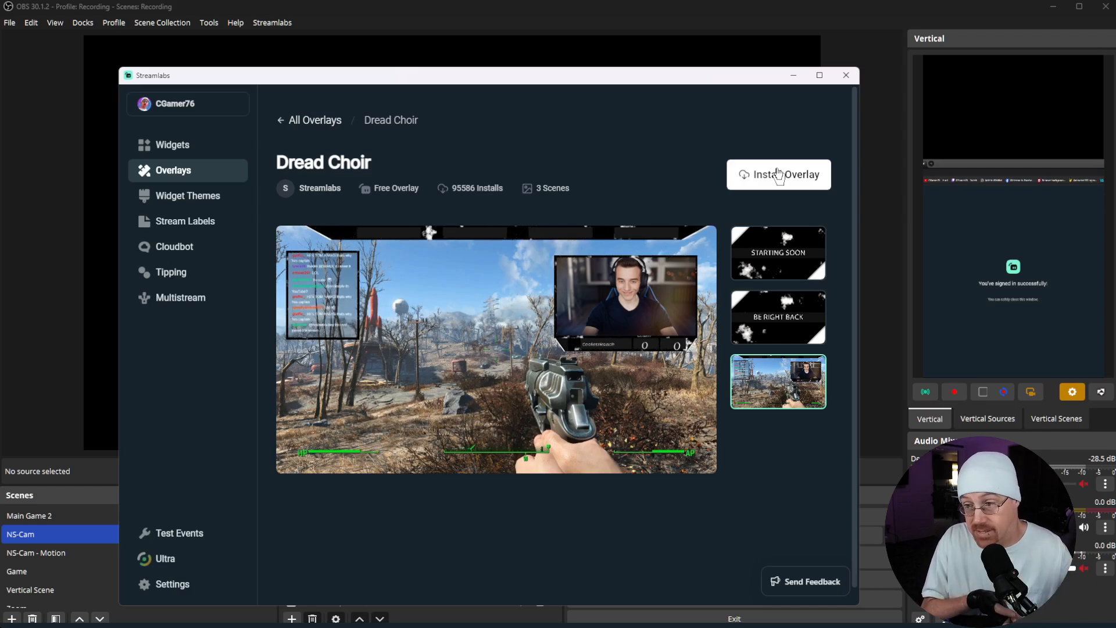
# Step: Close the Streamlabs window and switch to the Dread Choir scene collection
pyautogui.click(852, 79)
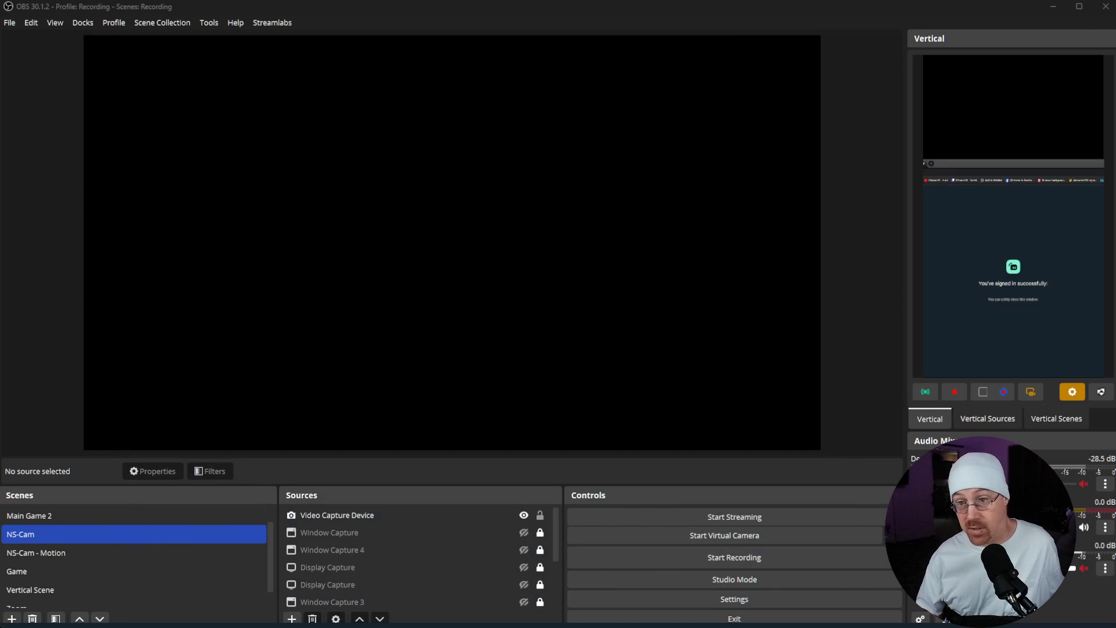
pyautogui.click(156, 24)
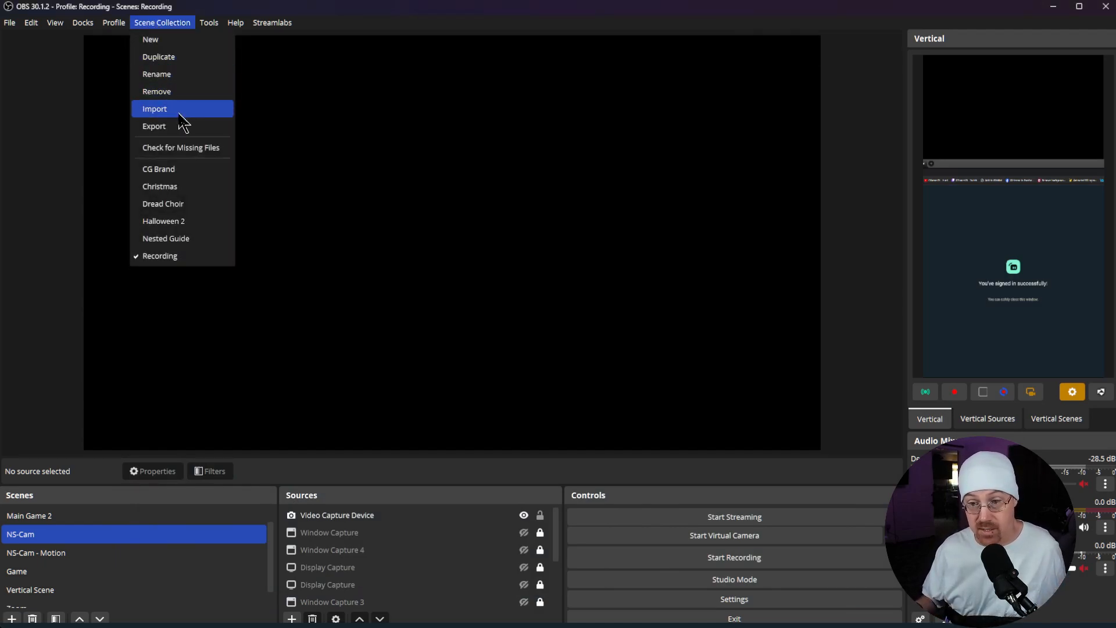
pyautogui.click(201, 210)
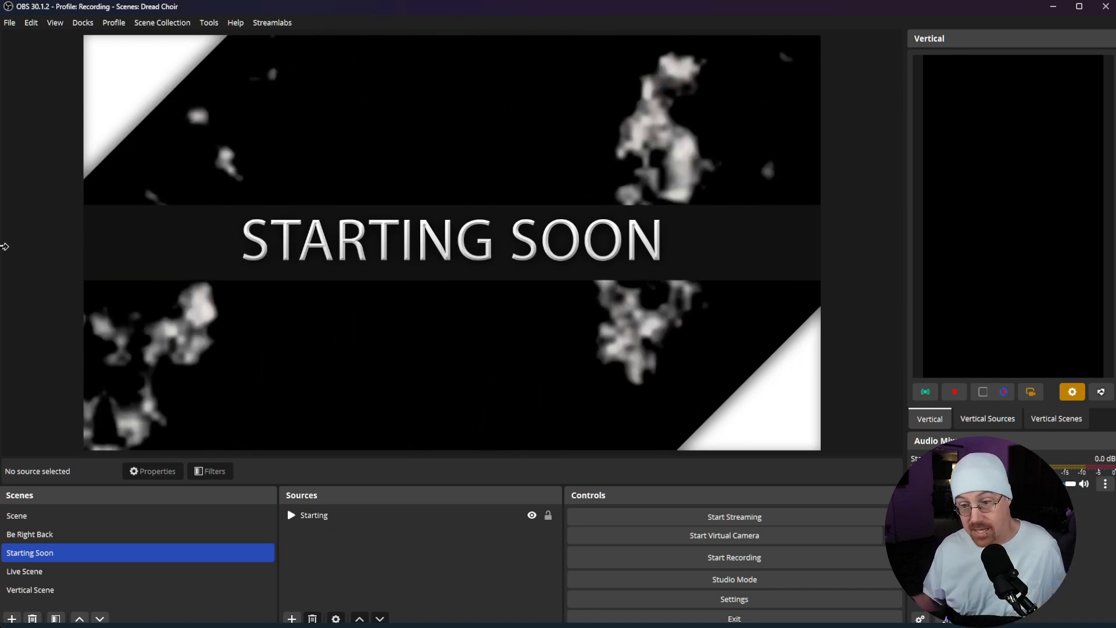
# Step: Check the Live Scene, Scene, Be Right Back and Starting Soon scenes of the Dread Choir collection
pyautogui.click(154, 574)
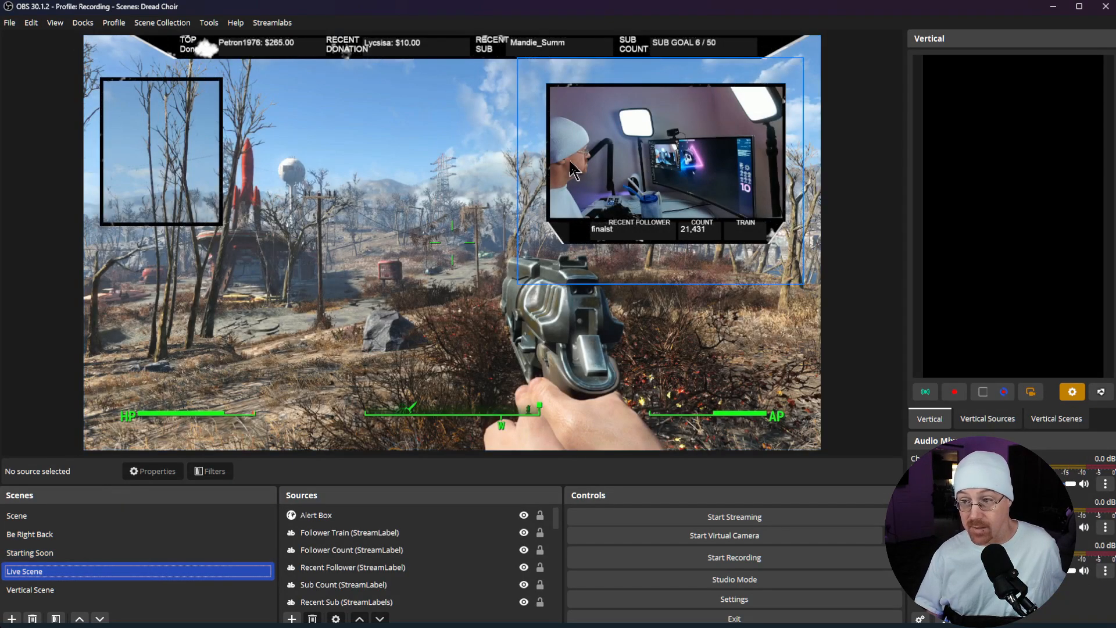
pyautogui.click(45, 516)
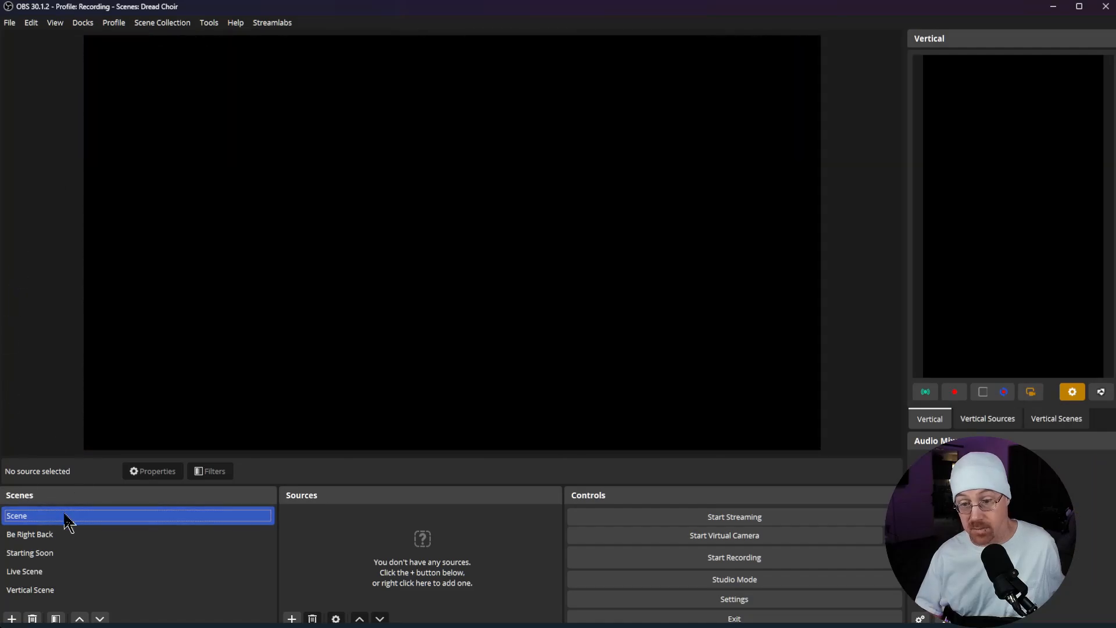
pyautogui.click(51, 534)
pyautogui.click(38, 541)
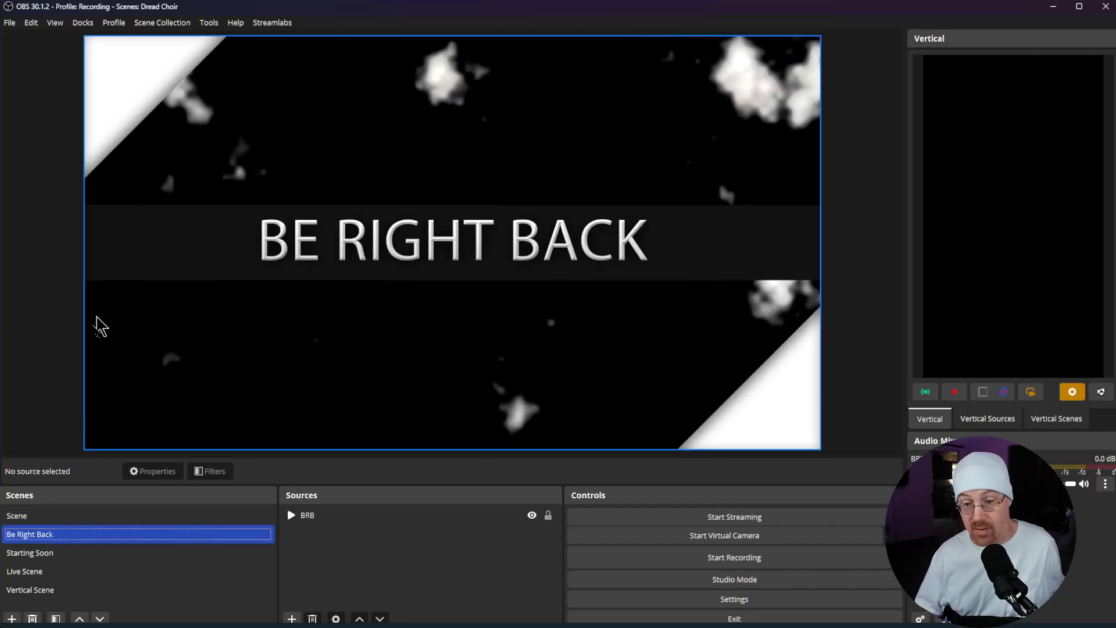
pyautogui.click(24, 560)
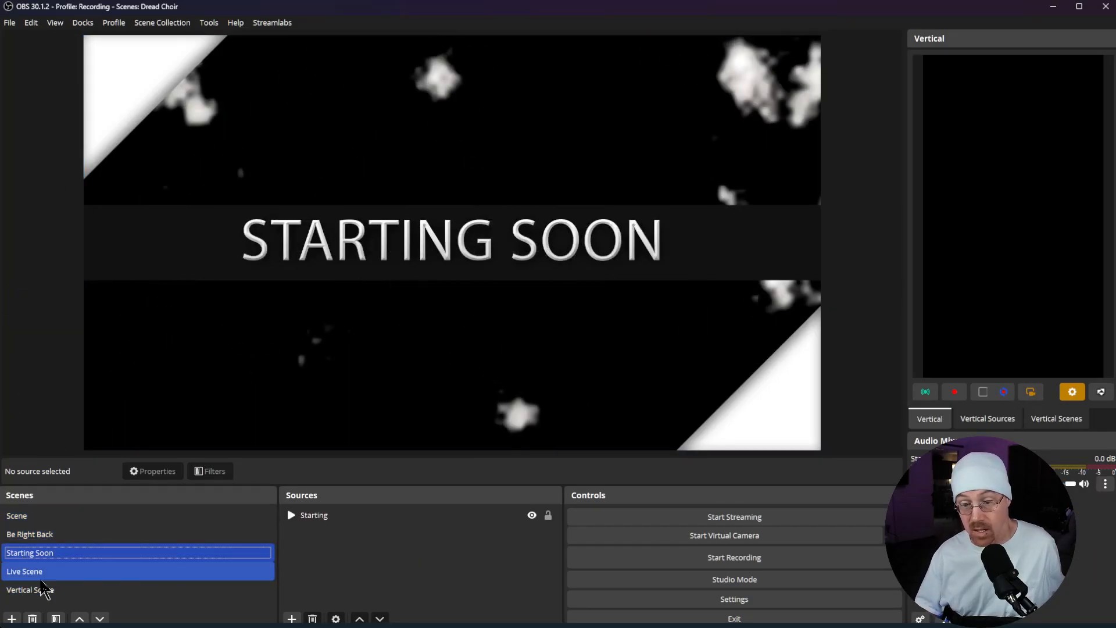
# Step: Review the Live Scene's source list, and check the Be Right Back and Starting Soon scenes again
pyautogui.click(41, 578)
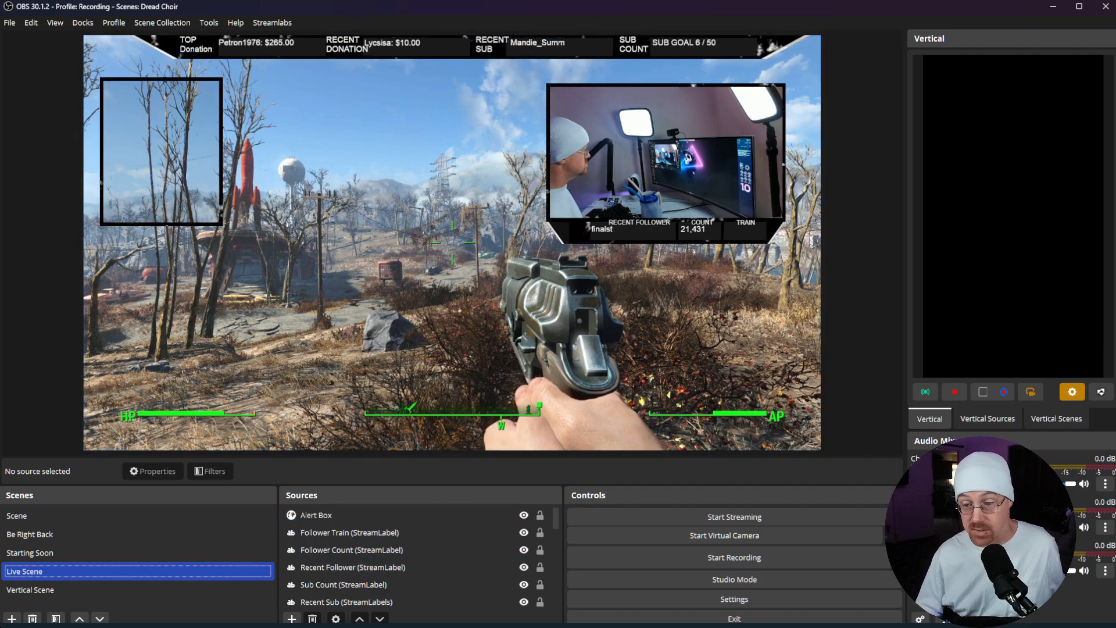
pyautogui.scroll(-5, 340, 596)
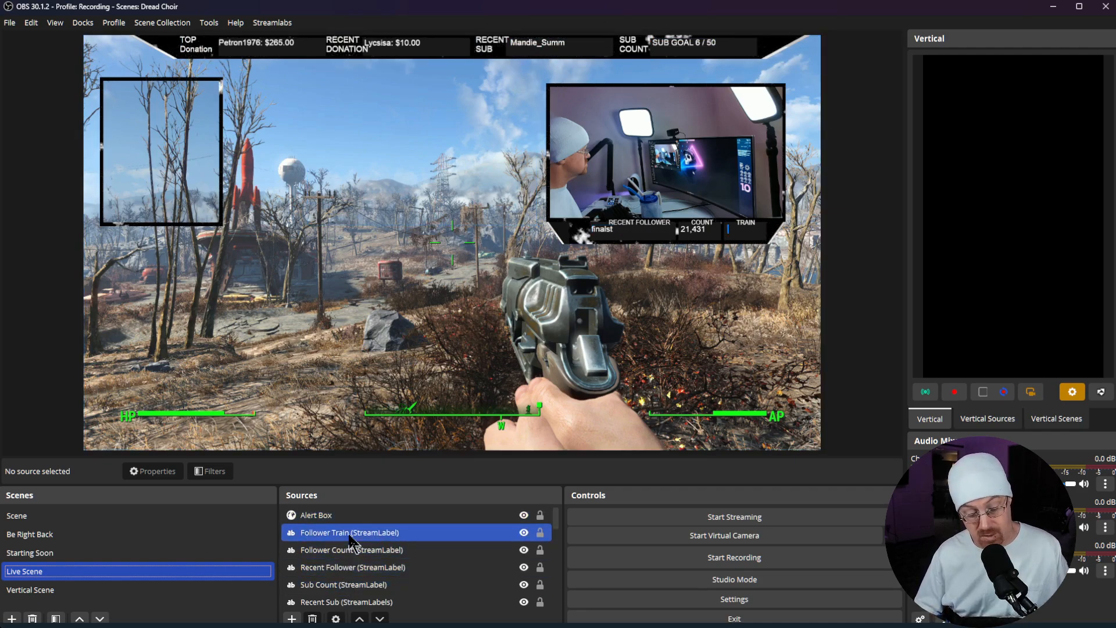
pyautogui.scroll(-3, 343, 591)
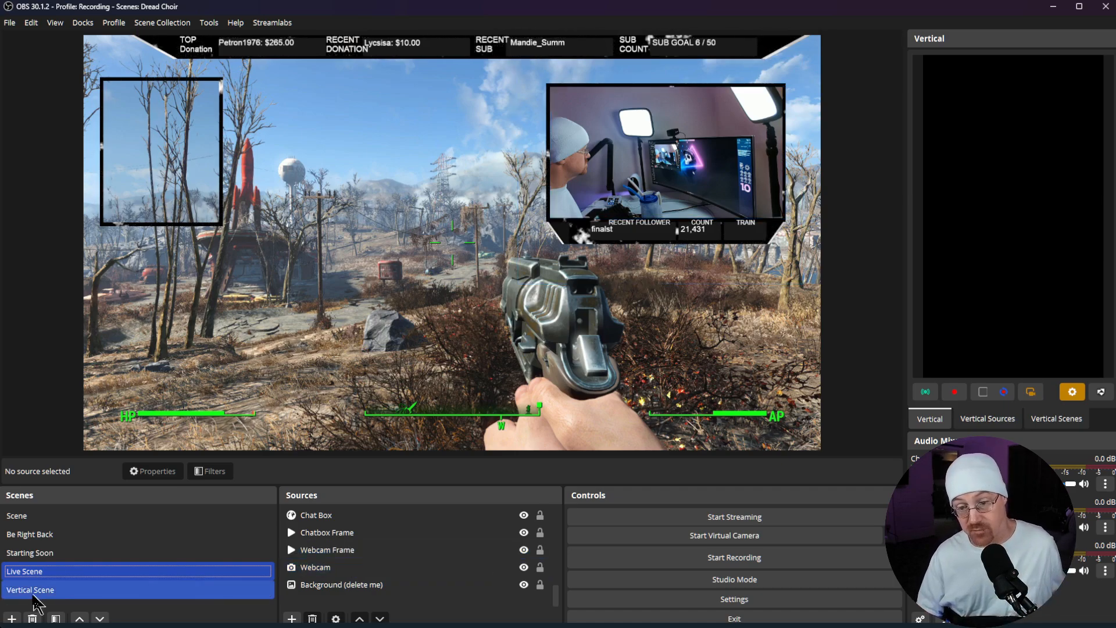
pyautogui.click(30, 535)
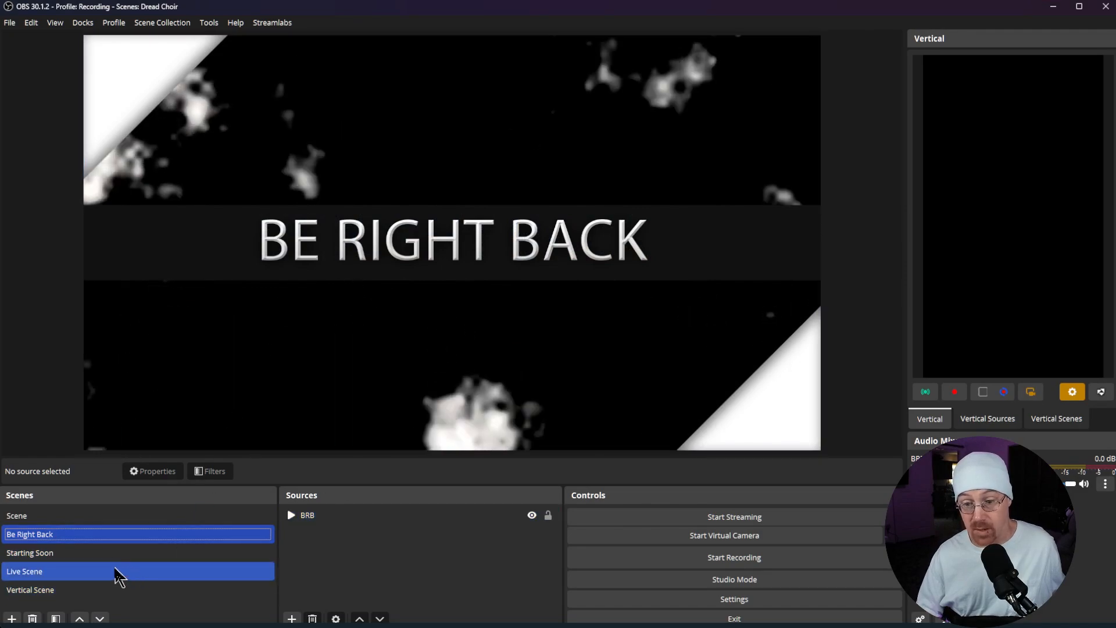
pyautogui.click(105, 553)
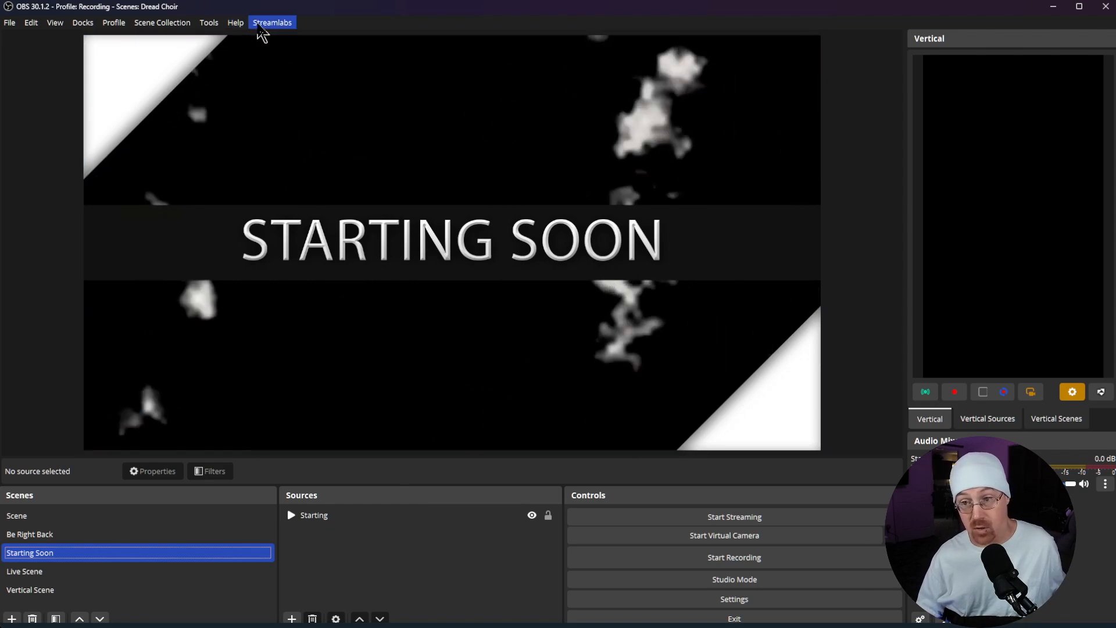
# Step: Reopen the Streamlabs window and browse the widget themes filtered to Free
pyautogui.click(272, 23)
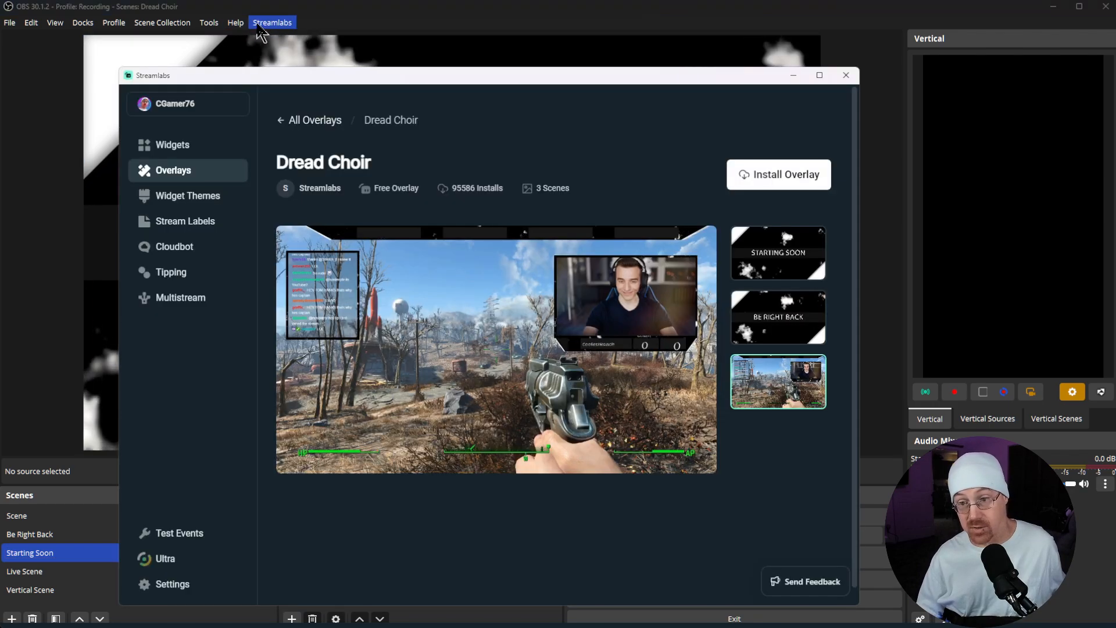
pyautogui.click(179, 208)
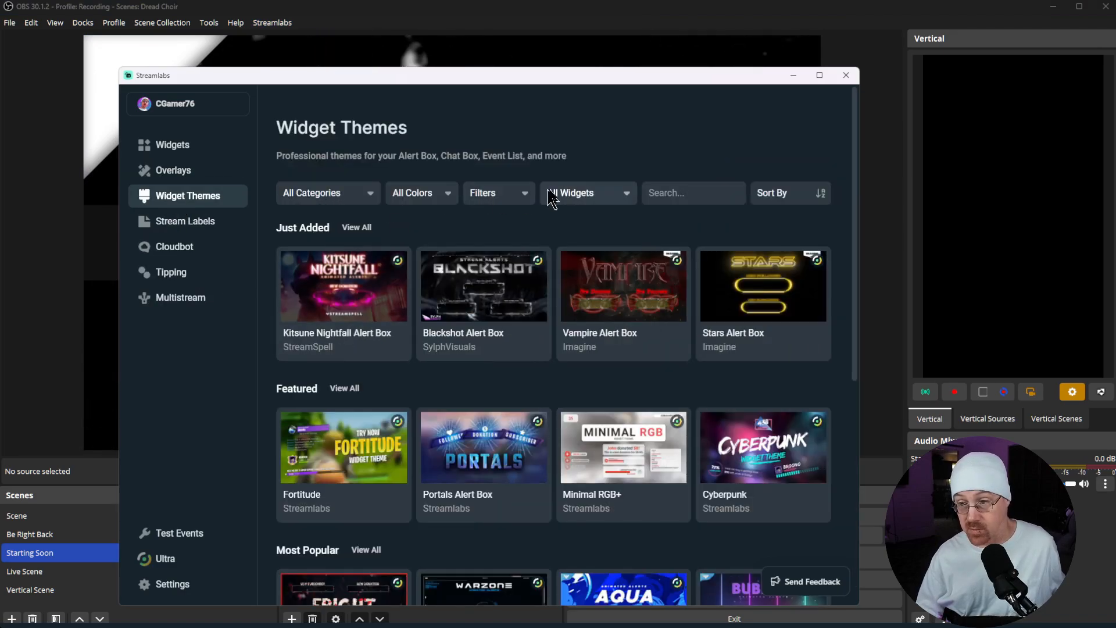
pyautogui.click(587, 194)
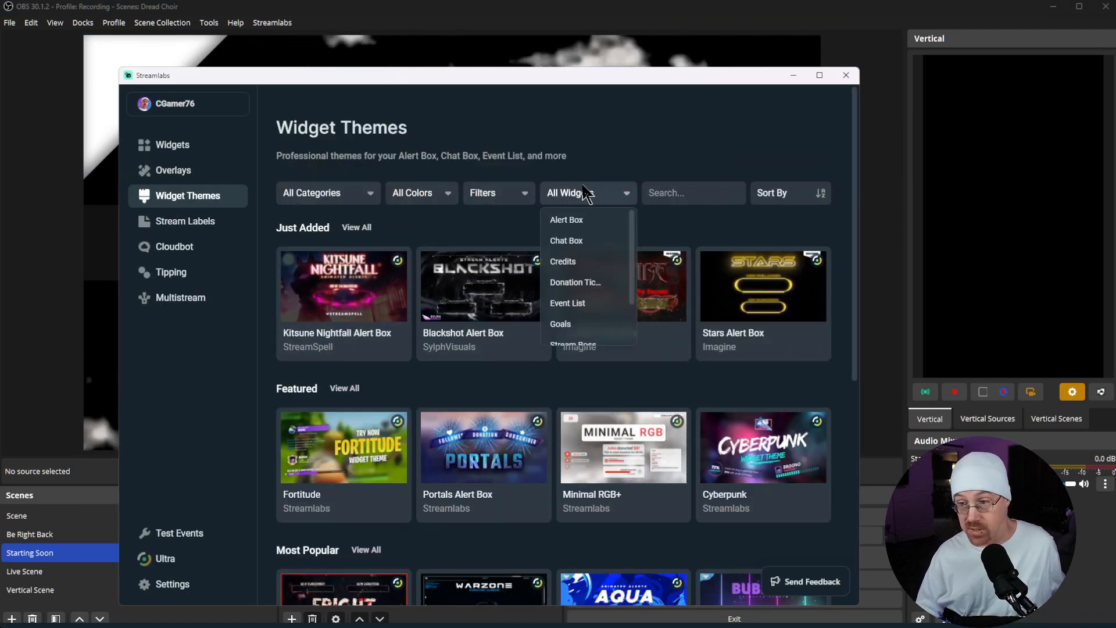
pyautogui.click(525, 197)
pyautogui.click(500, 227)
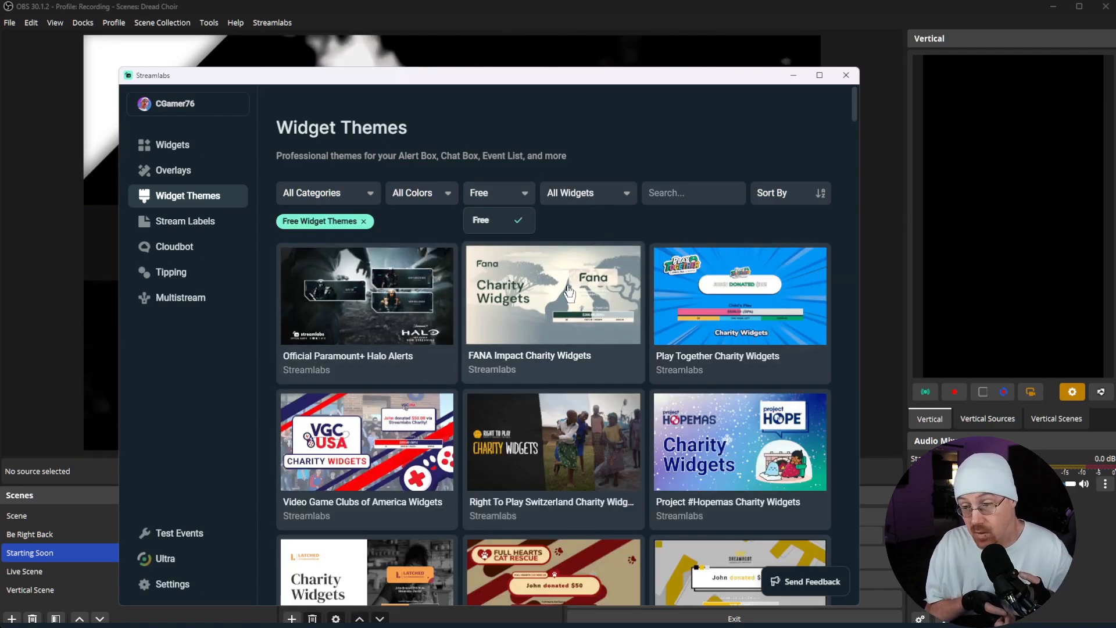
pyautogui.scroll(-9, 569, 291)
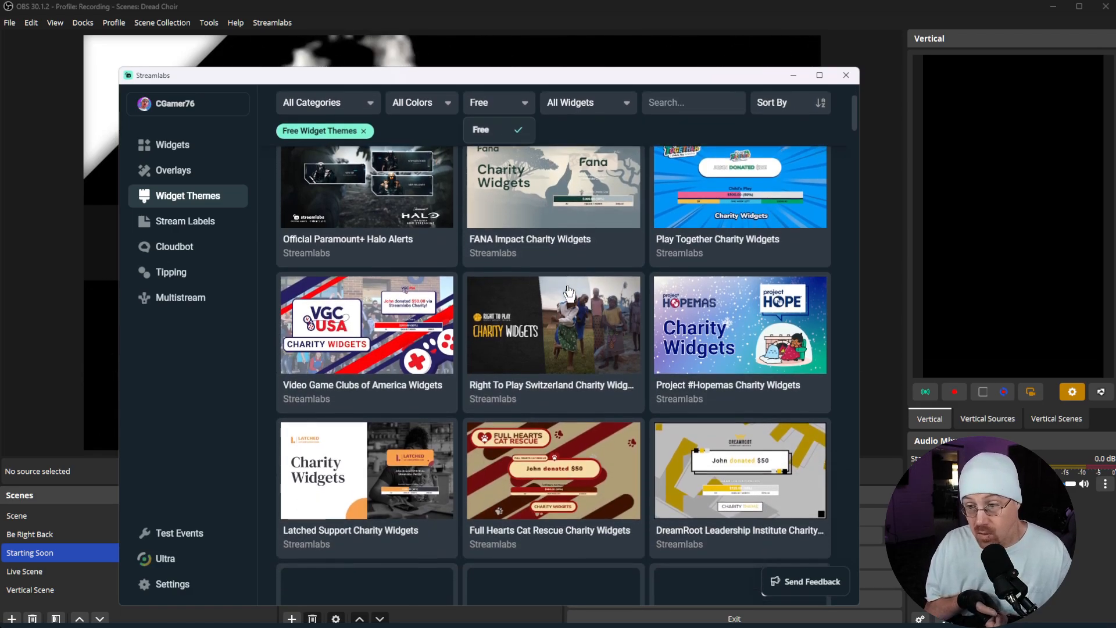
pyautogui.scroll(-3, 568, 291)
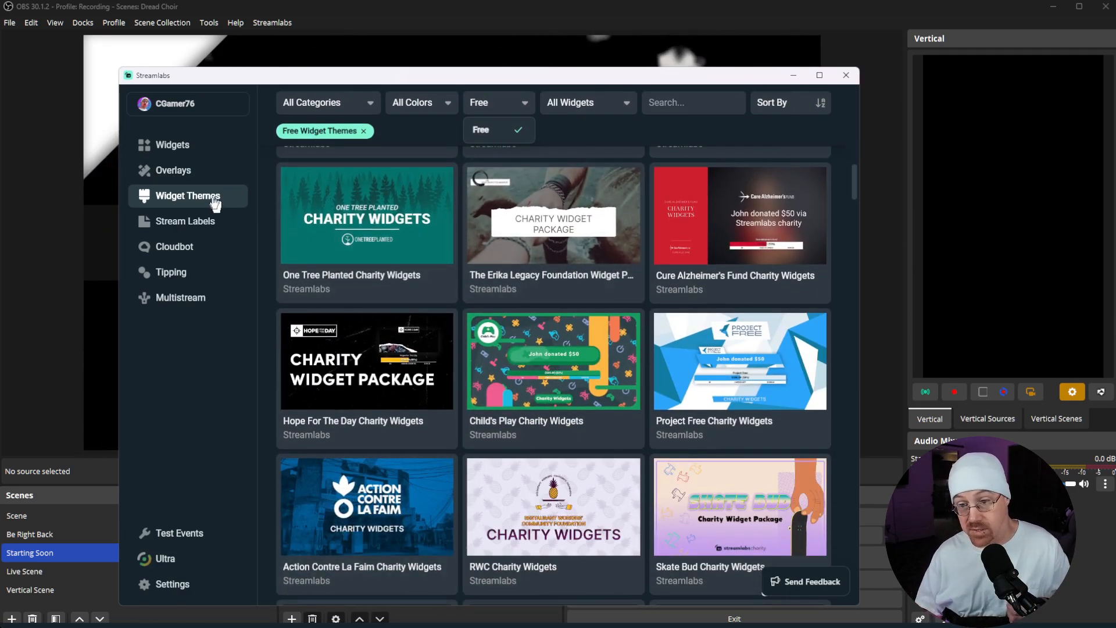
# Step: Look through the Stream Labels, Cloudbot, Tipping and Multistream pages of the Streamlabs plugin
pyautogui.click(192, 227)
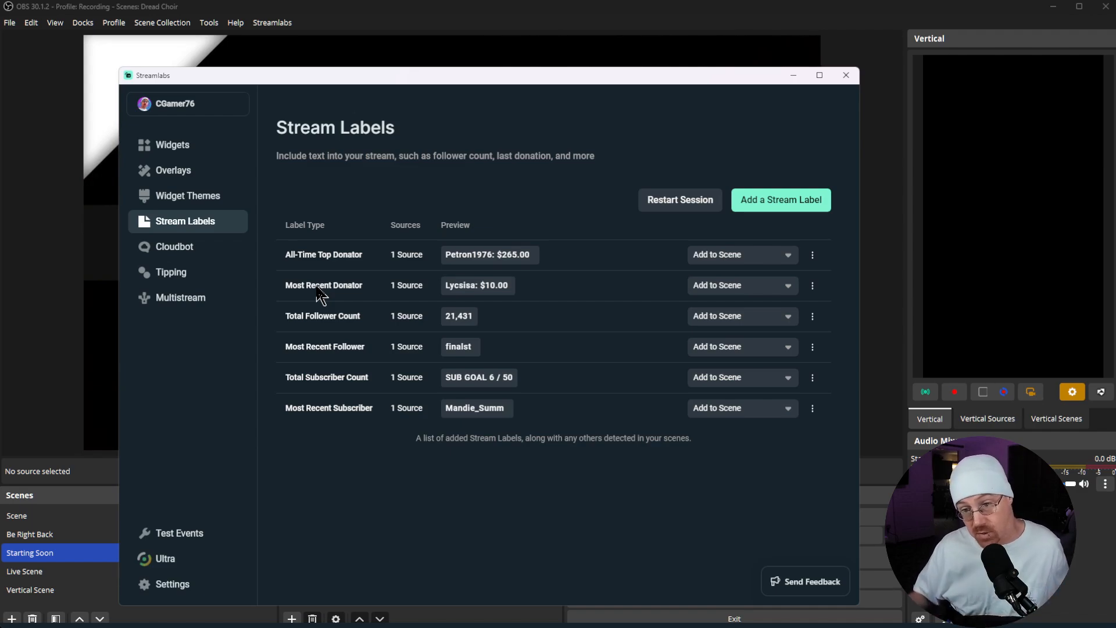
pyautogui.click(167, 250)
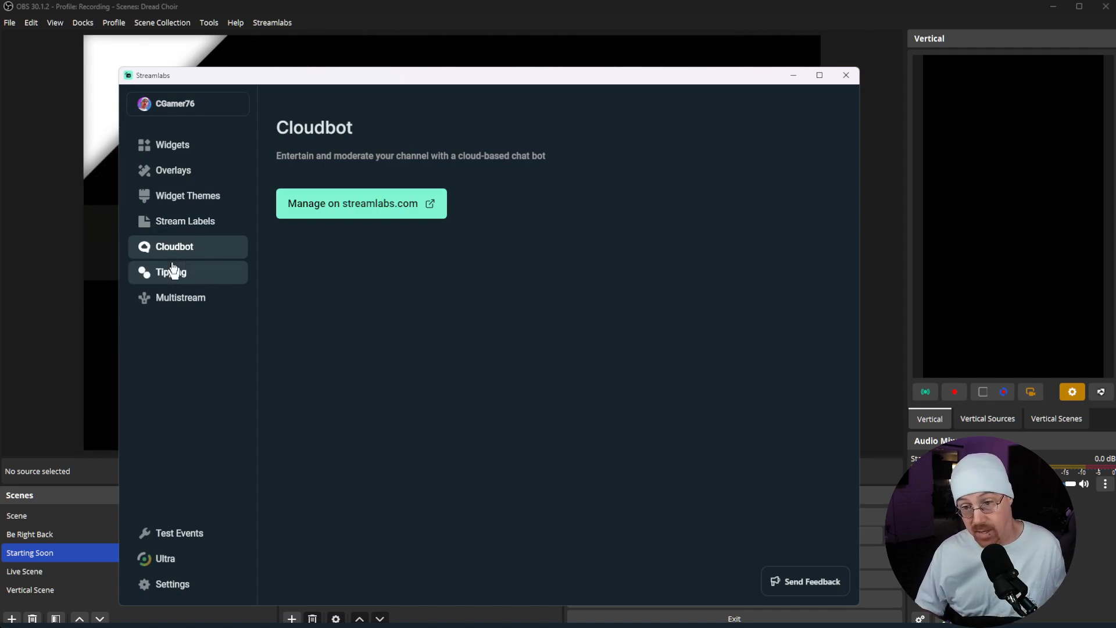
pyautogui.click(173, 271)
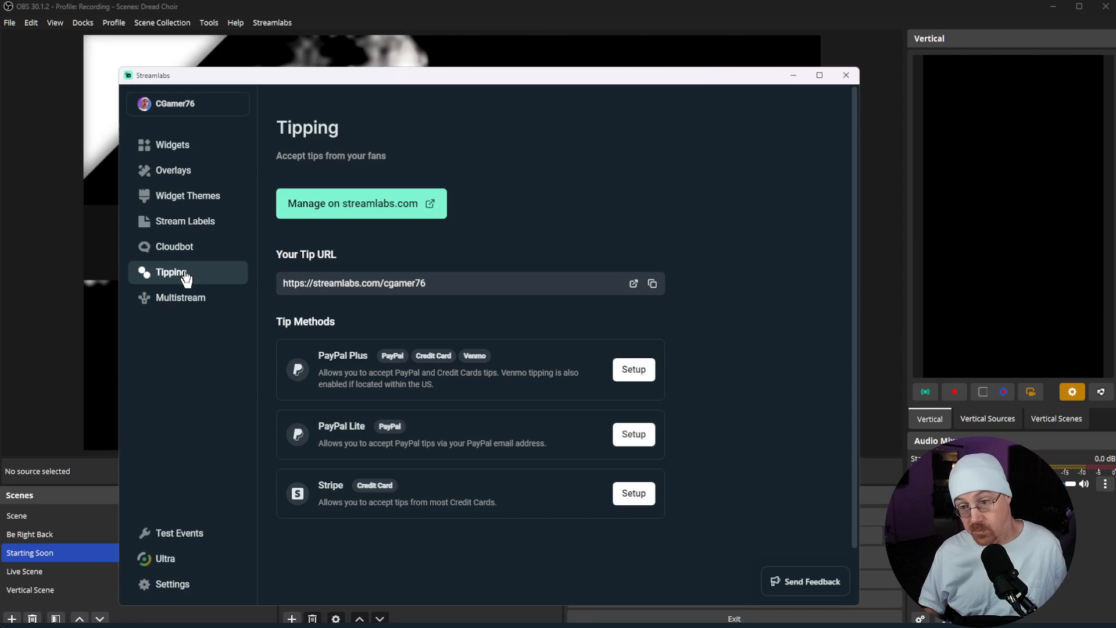
pyautogui.click(184, 309)
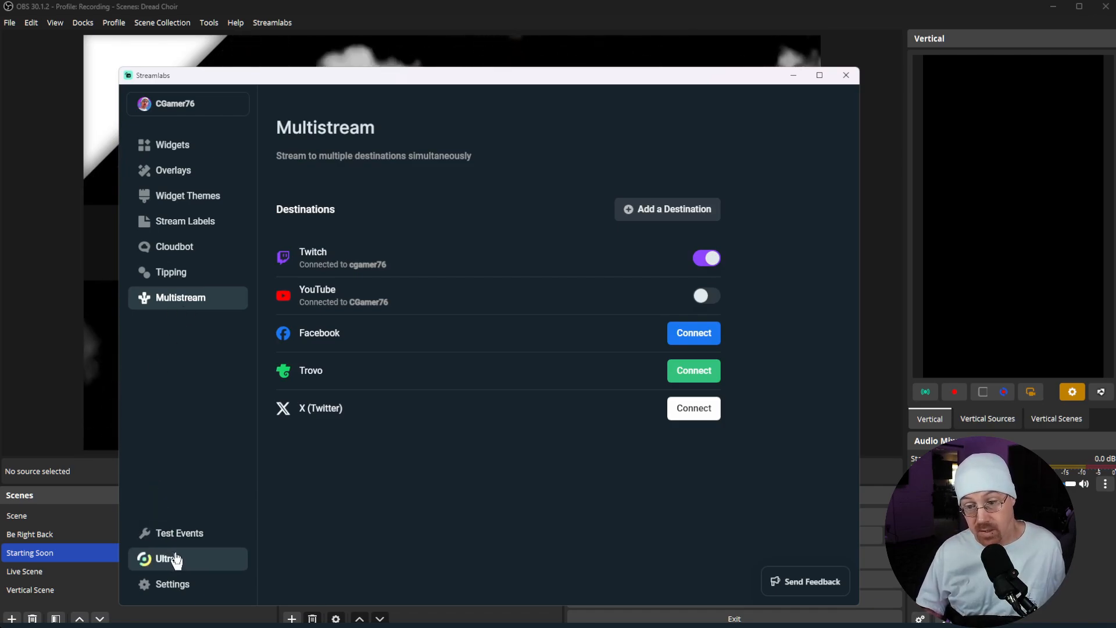
# Step: Trigger a Twitch Subscription test event and bring up the Live Scene with the Streamlabs window moved out of the way
pyautogui.click(198, 540)
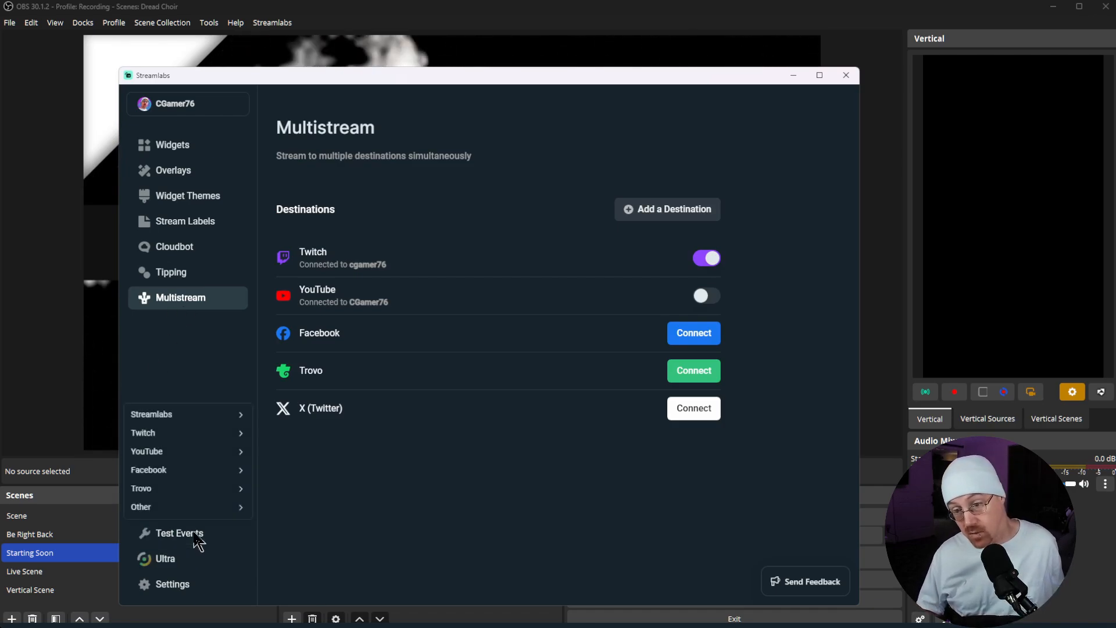
pyautogui.moveTo(243, 415)
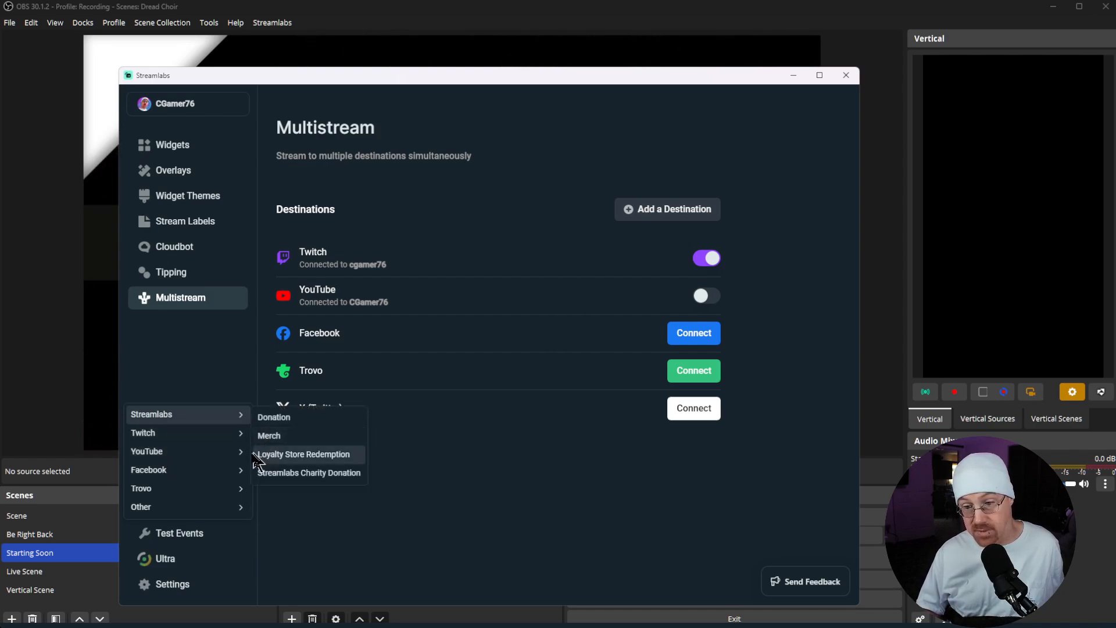
pyautogui.moveTo(224, 454)
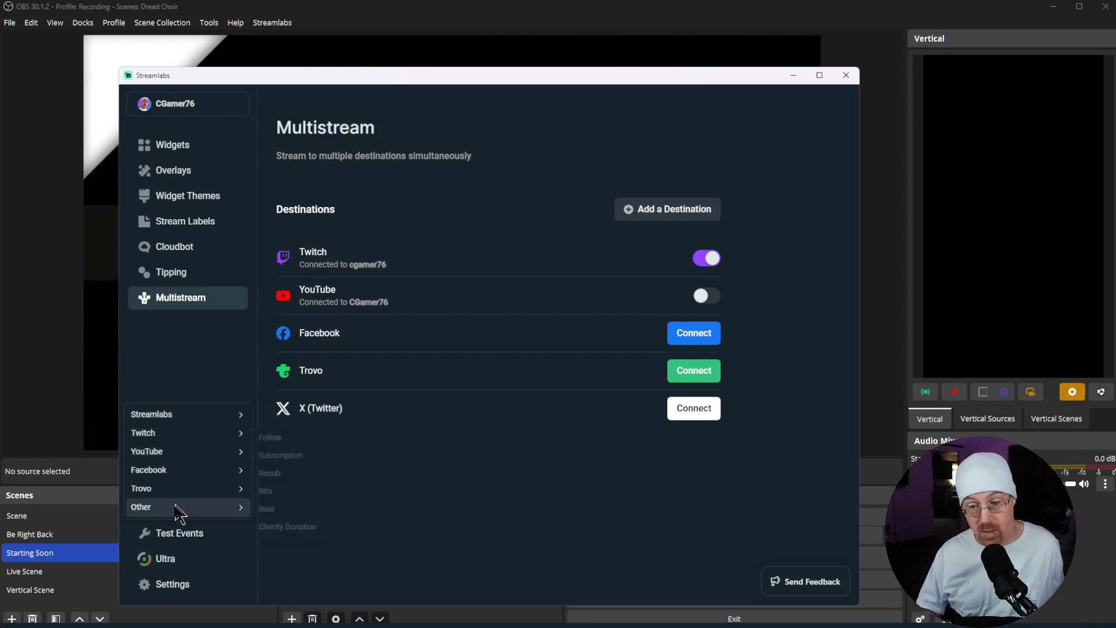
pyautogui.moveTo(229, 434)
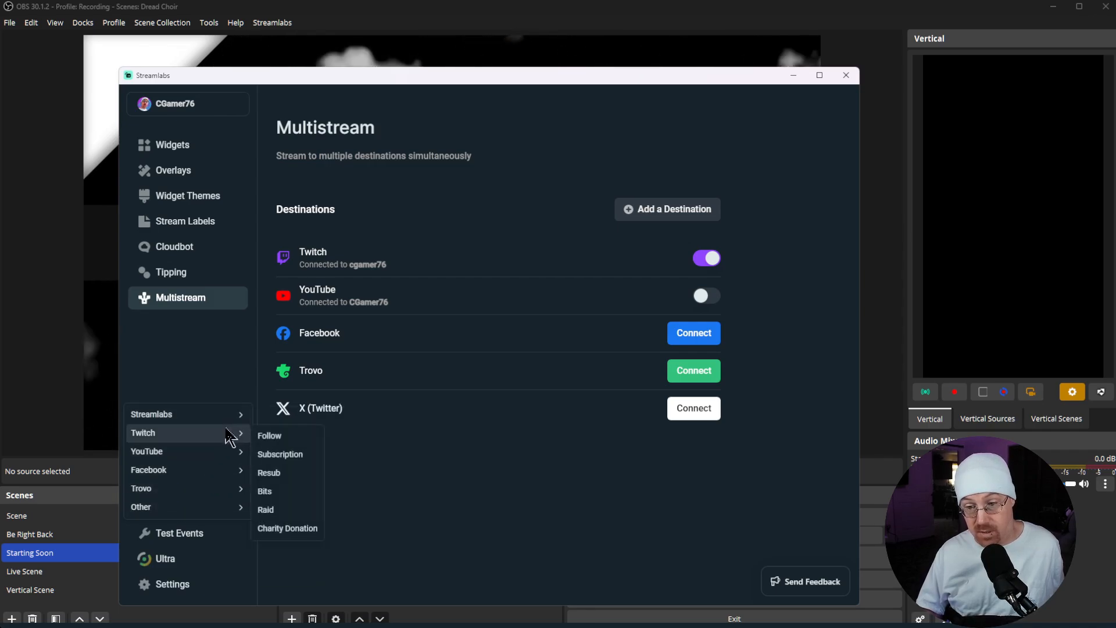
pyautogui.click(275, 461)
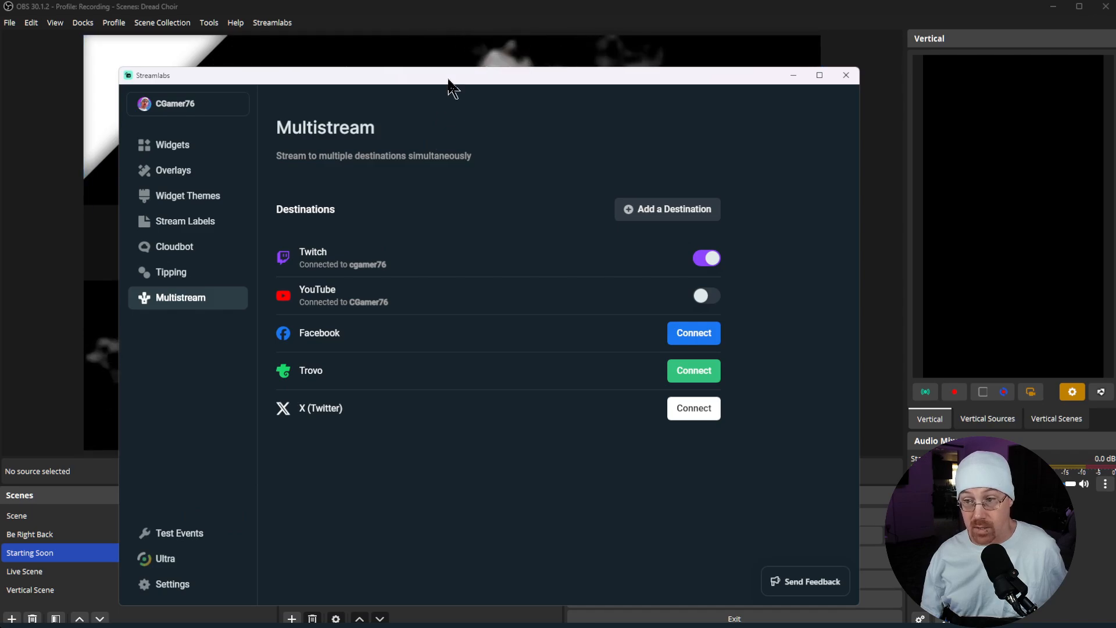
pyautogui.moveTo(446, 76); pyautogui.dragTo(0, 186)
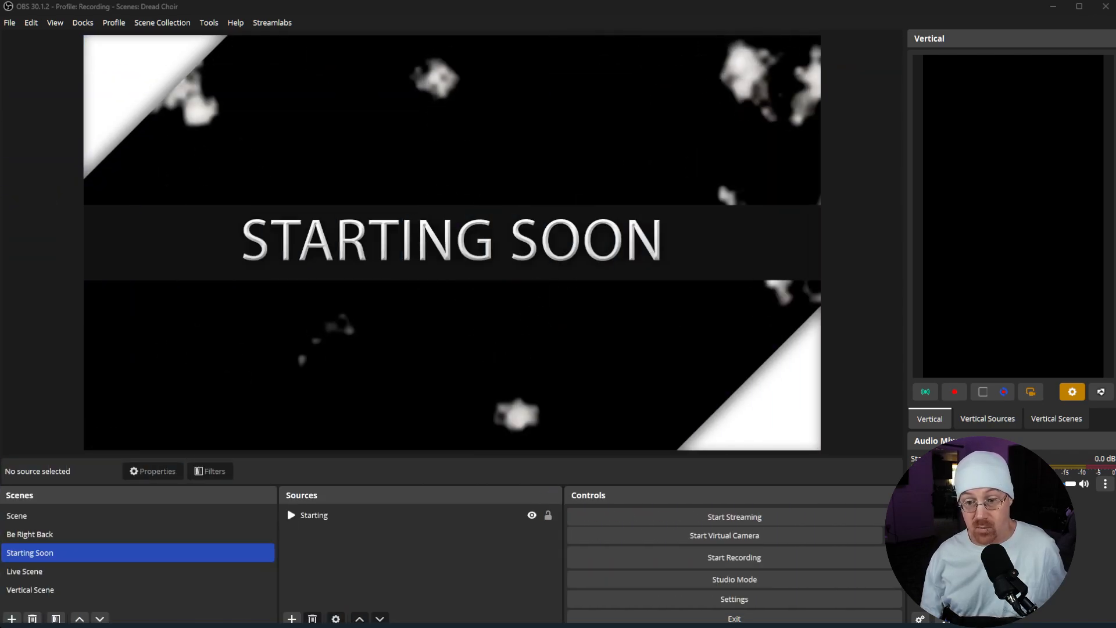
pyautogui.click(43, 571)
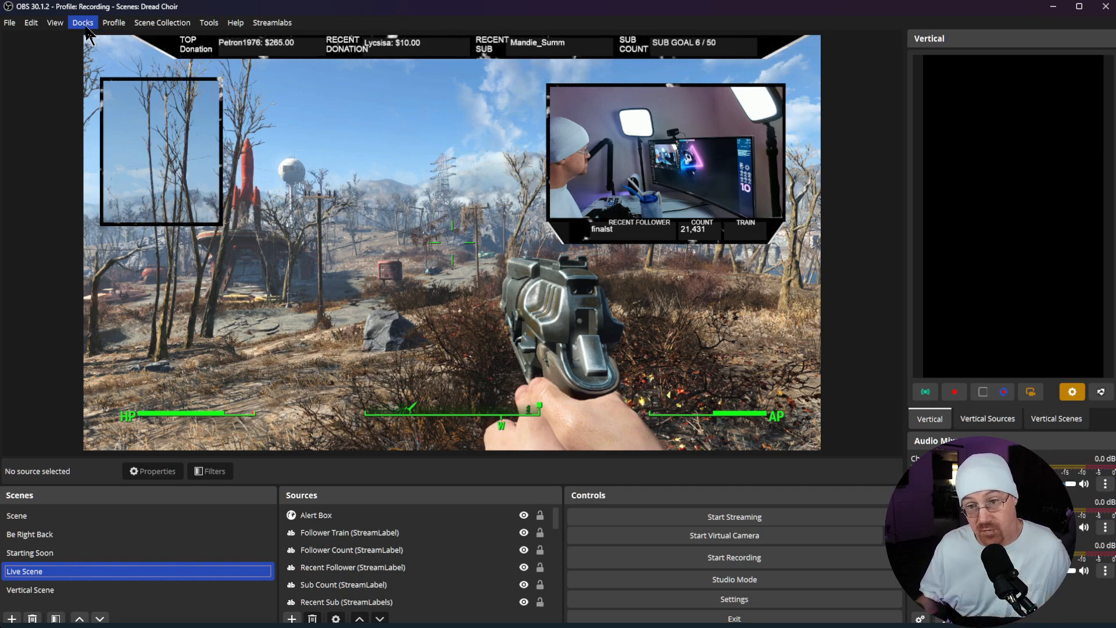
# Step: Show the Streamlabs: Recent Events and Streamlabs: Chat docks in the OBS window
pyautogui.click(83, 24)
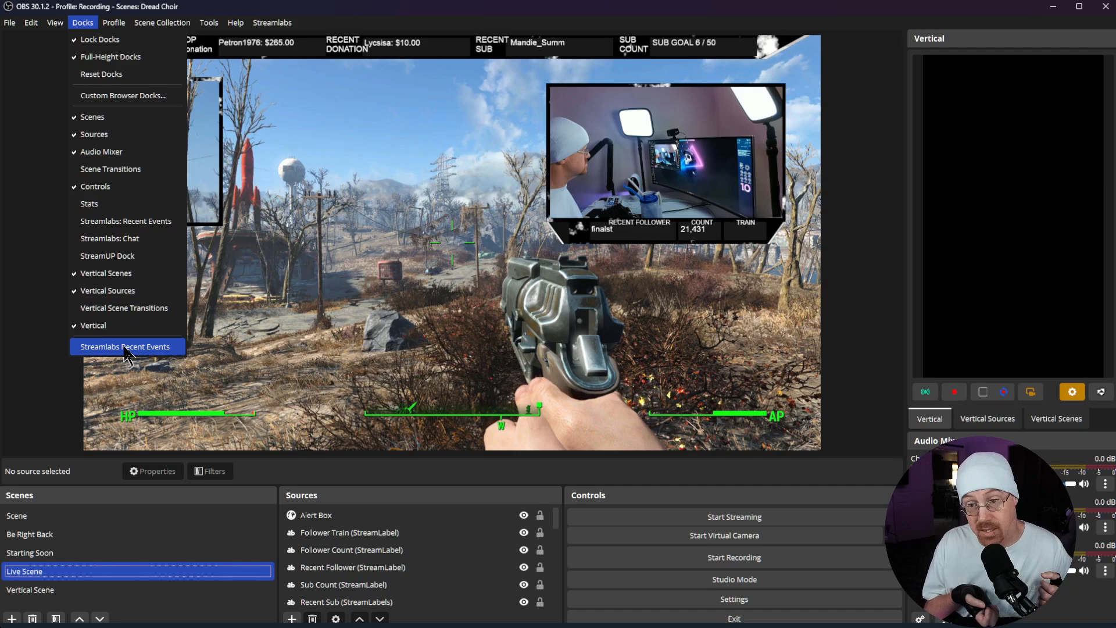
pyautogui.click(108, 226)
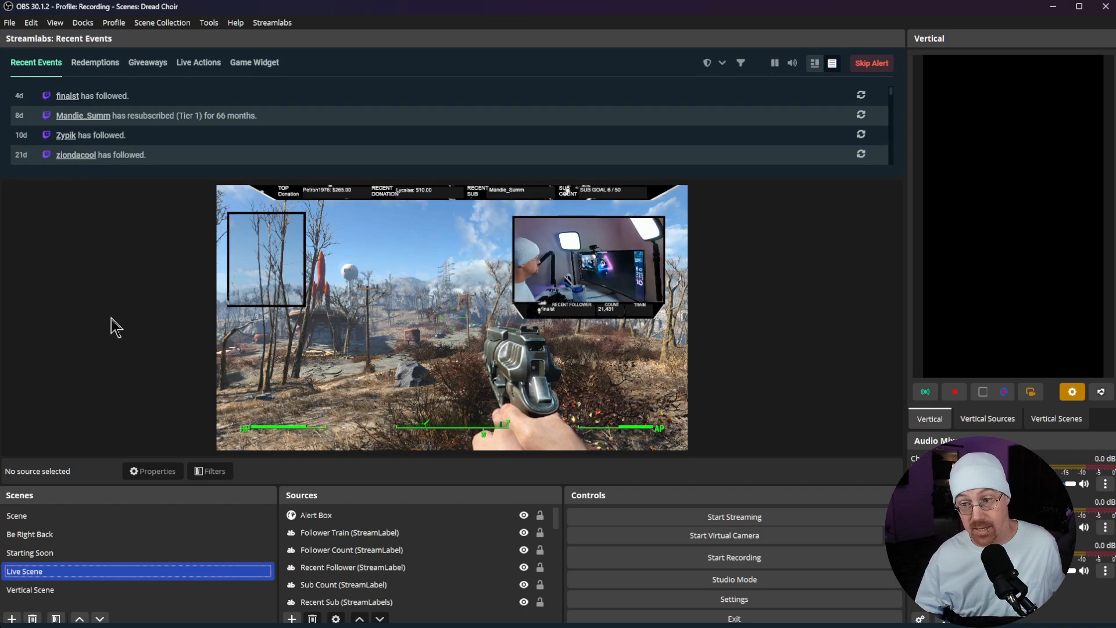
pyautogui.click(77, 26)
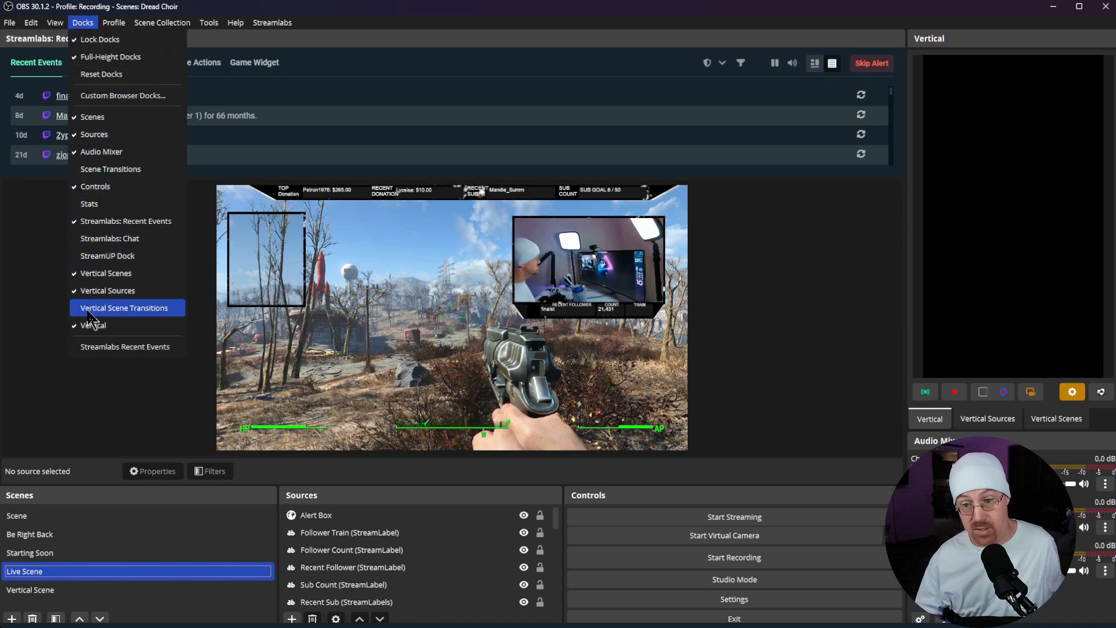
pyautogui.click(87, 241)
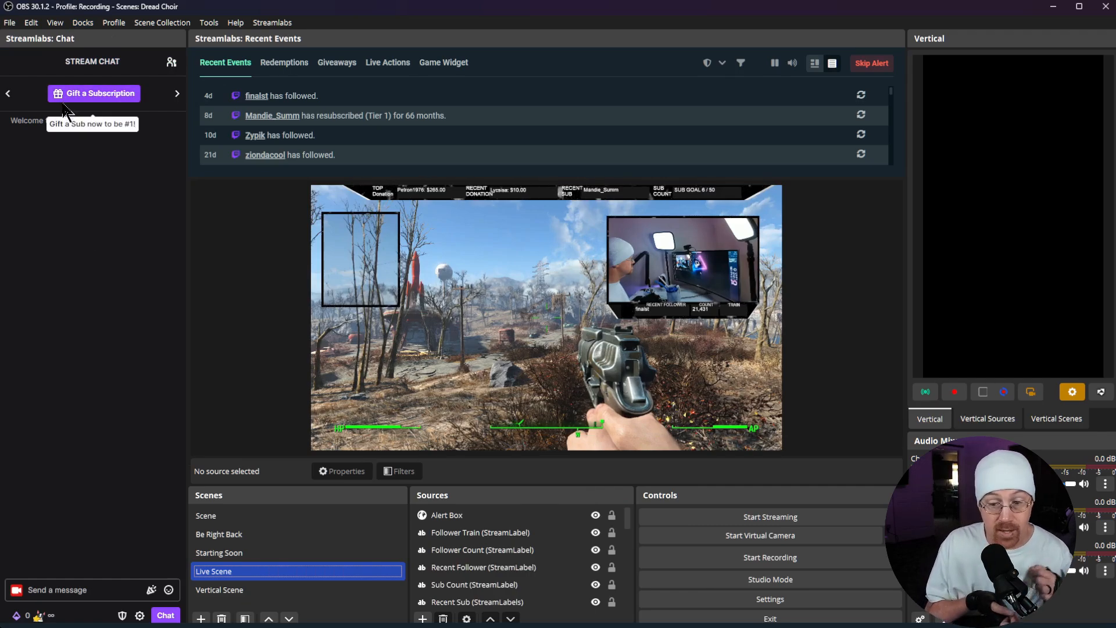